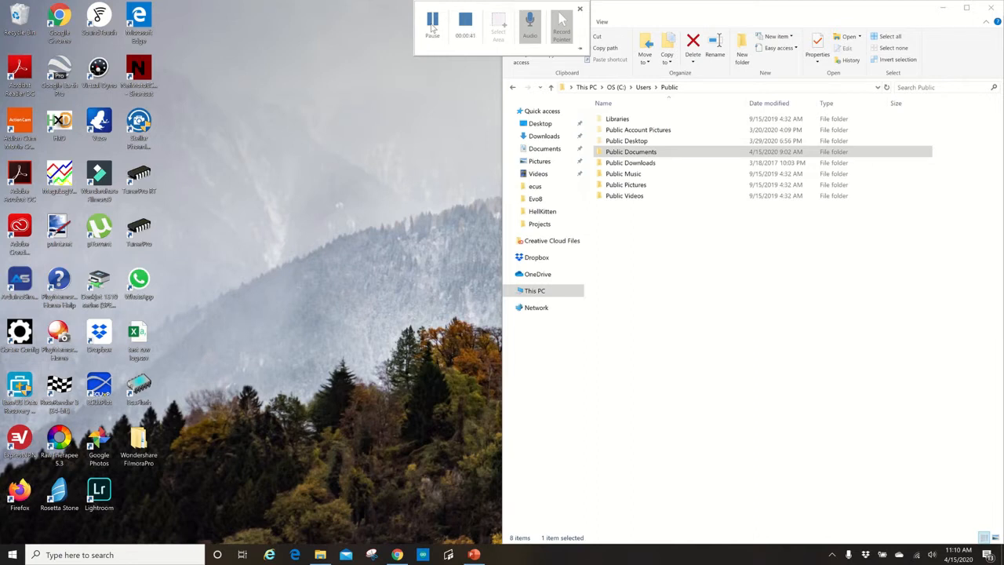
pyautogui.click(432, 27)
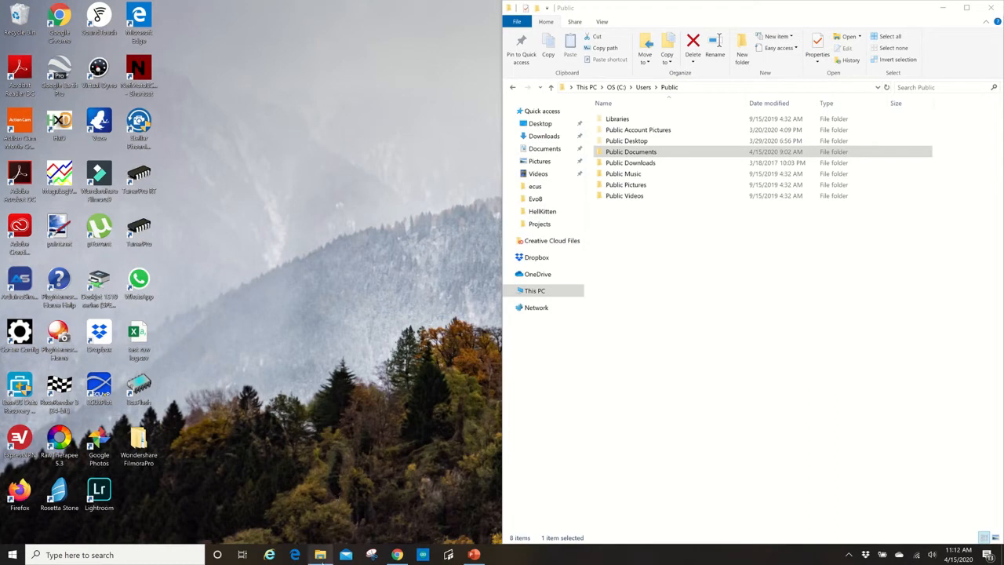
# - In Chrome, open the "Logging ME7 fast and flexible" search result as the regular forum topic (topic=837.0) and view its ME7Logger download attachments
pyautogui.click(398, 556)
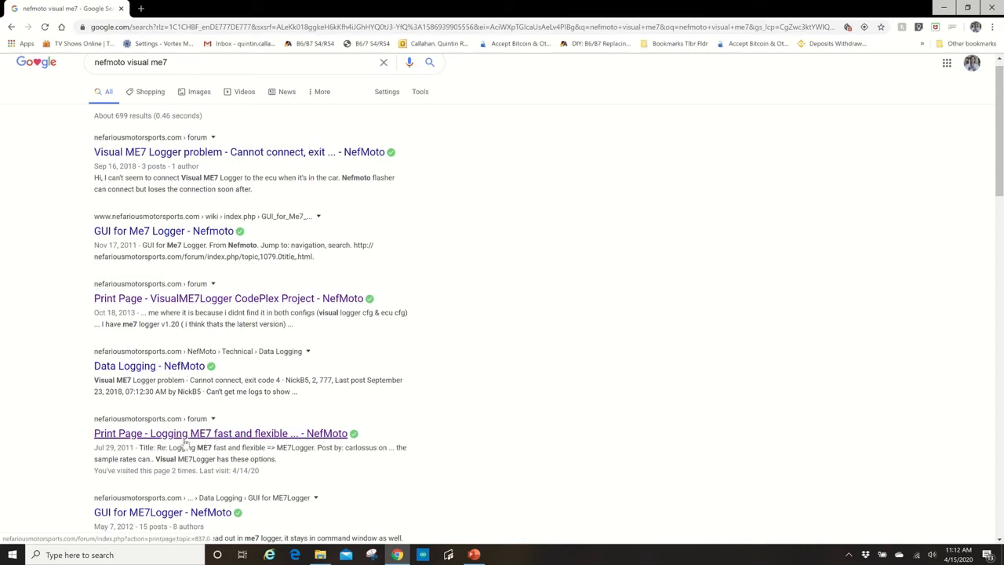
pyautogui.click(223, 436)
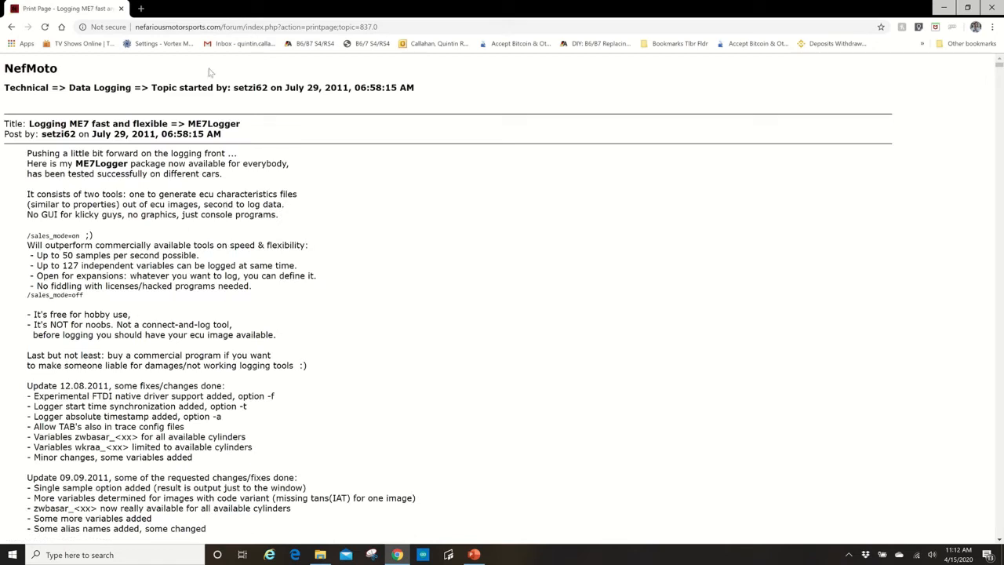
pyautogui.moveTo(283, 27); pyautogui.dragTo(339, 39)
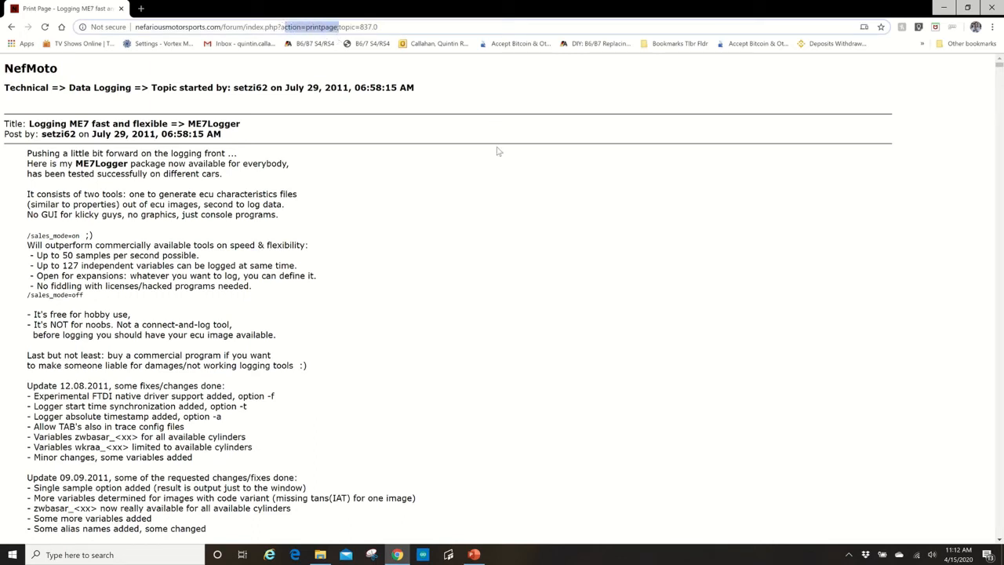
pyautogui.press('BackSpace')
pyautogui.press('BackSpace')
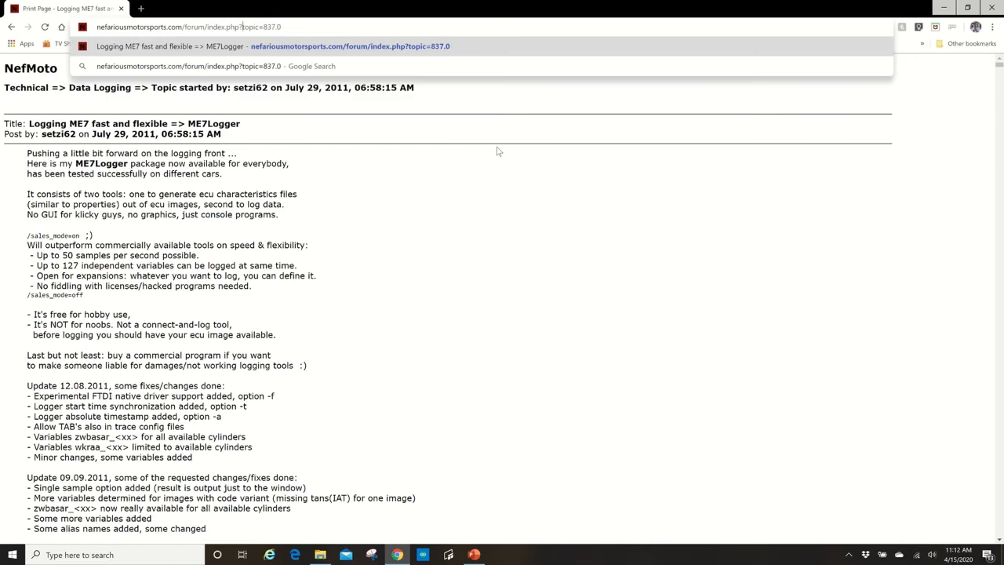
pyautogui.press('Return')
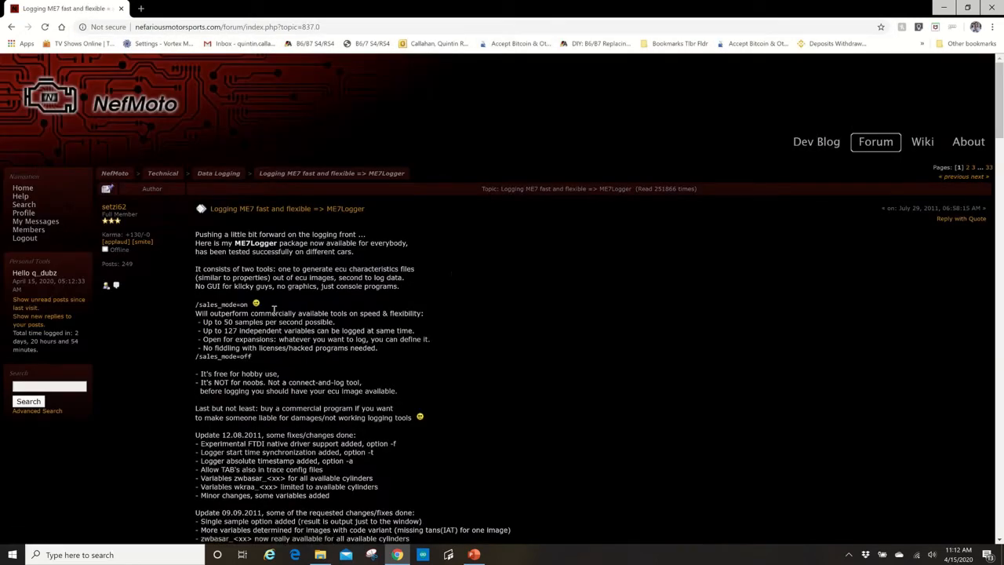
pyautogui.scroll(-1, 283, 348)
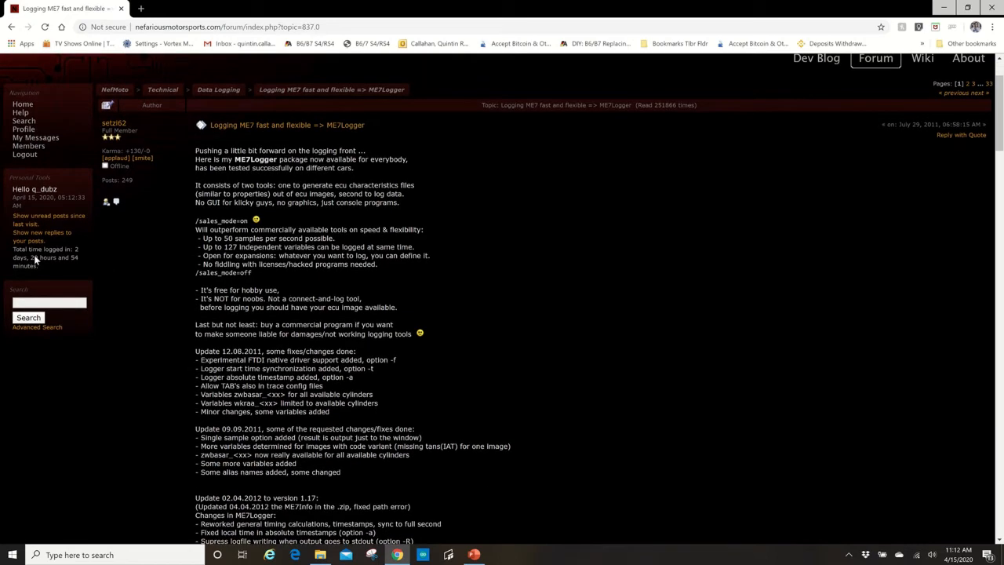
pyautogui.scroll(-3, 380, 361)
pyautogui.scroll(-6, 386, 382)
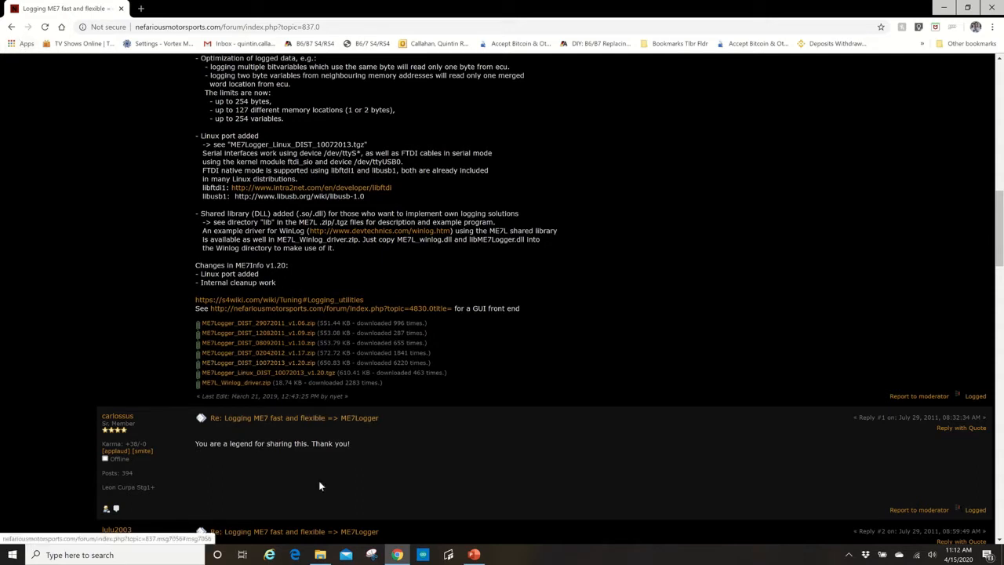
# - Switch to File Explorer and open the ME7Logger folder inside Public Documents
pyautogui.click(320, 554)
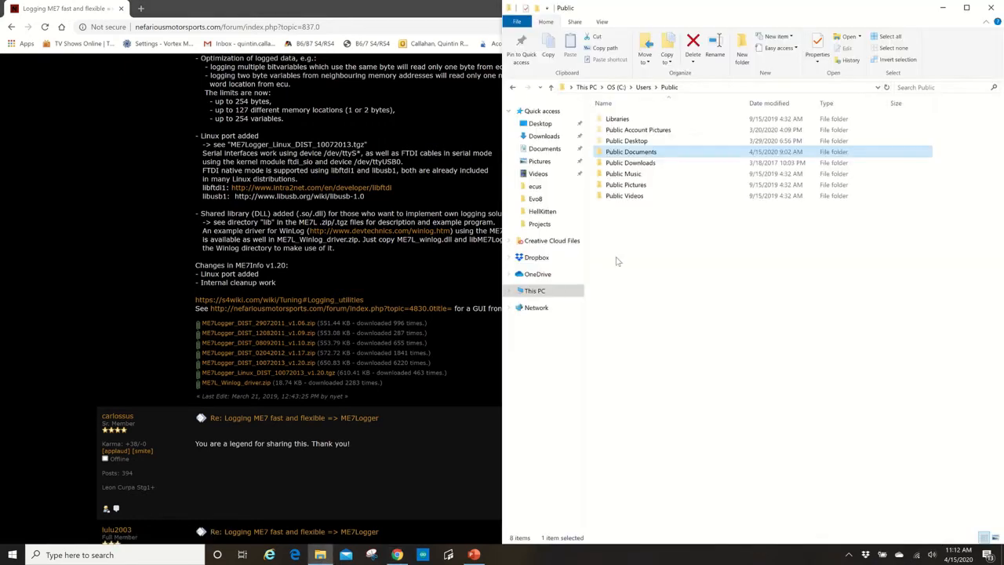
pyautogui.doubleClick(646, 154)
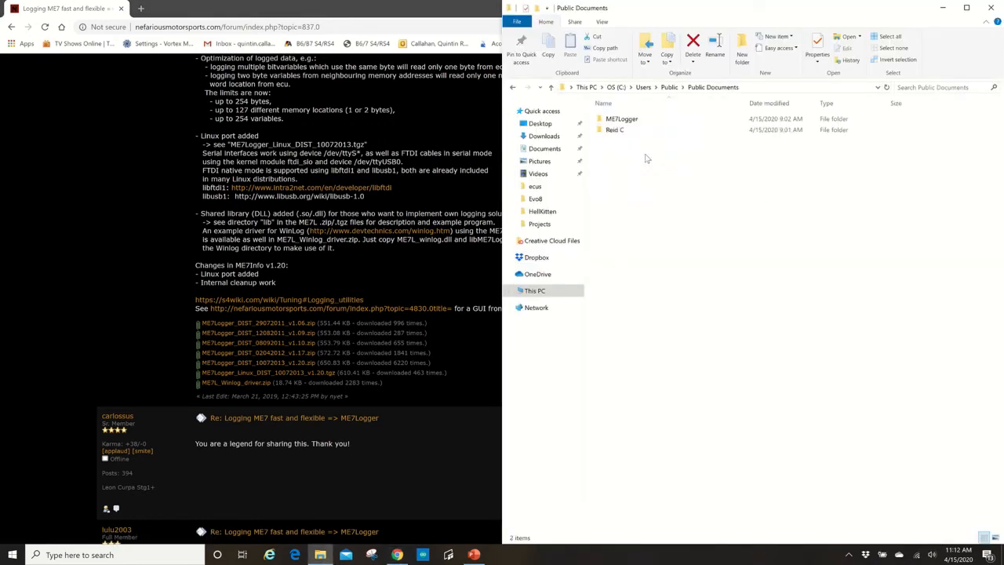
pyautogui.doubleClick(621, 119)
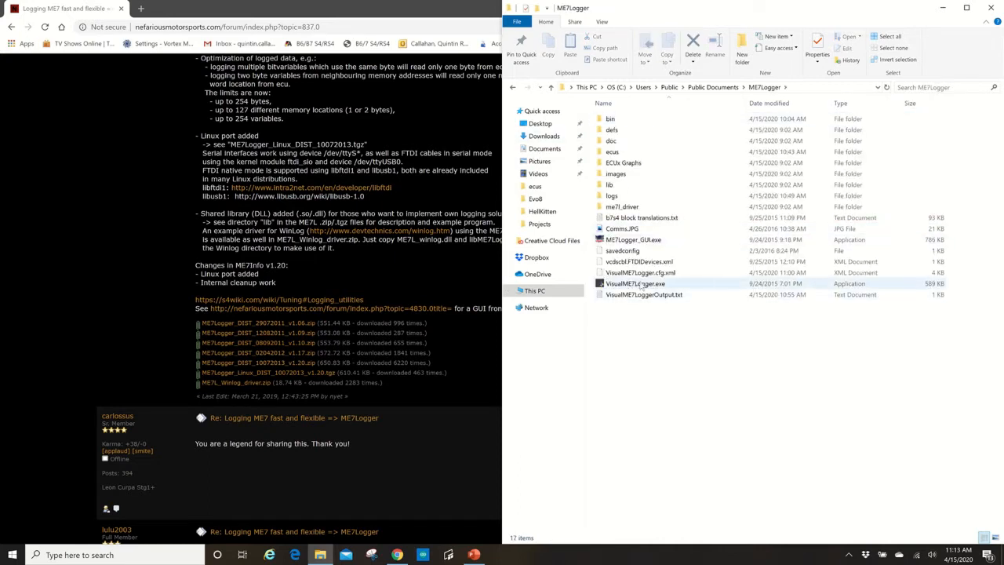
pyautogui.click(662, 289)
# - Return to the Google results in Chrome and open the "VisualME7Logger CodePlex Project" result as the regular forum topic (topic=4830.0)
pyautogui.click(77, 164)
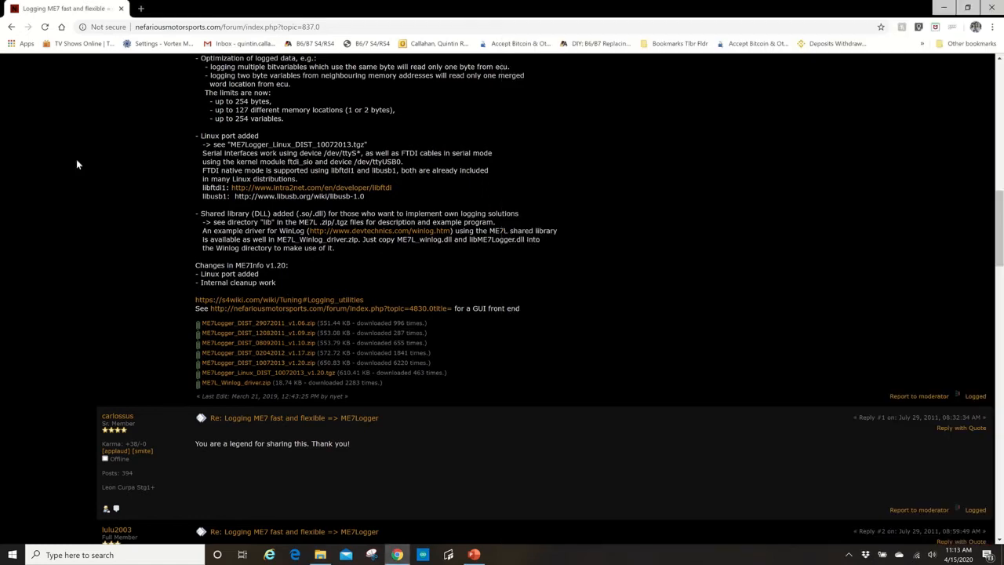
pyautogui.click(11, 26)
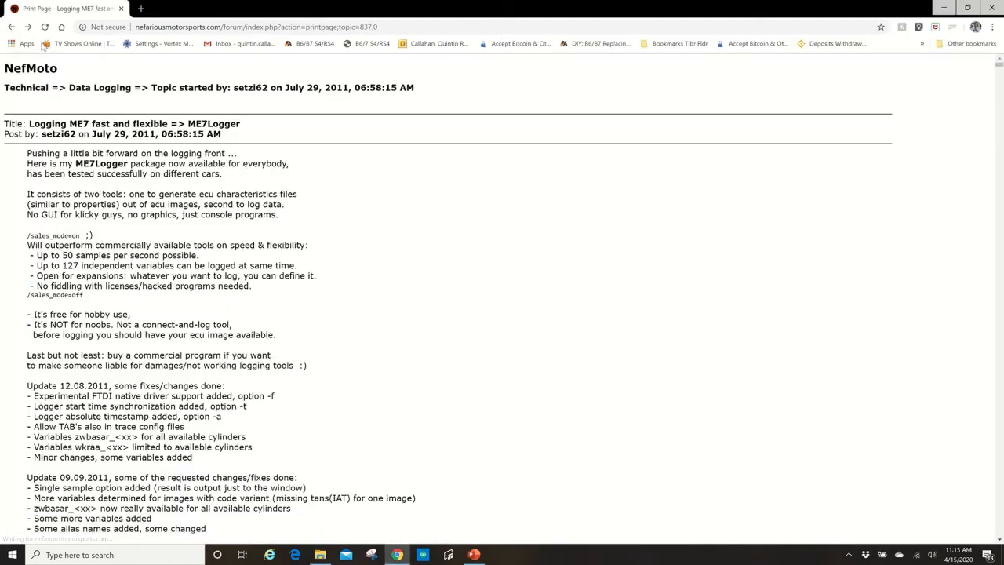
pyautogui.click(11, 27)
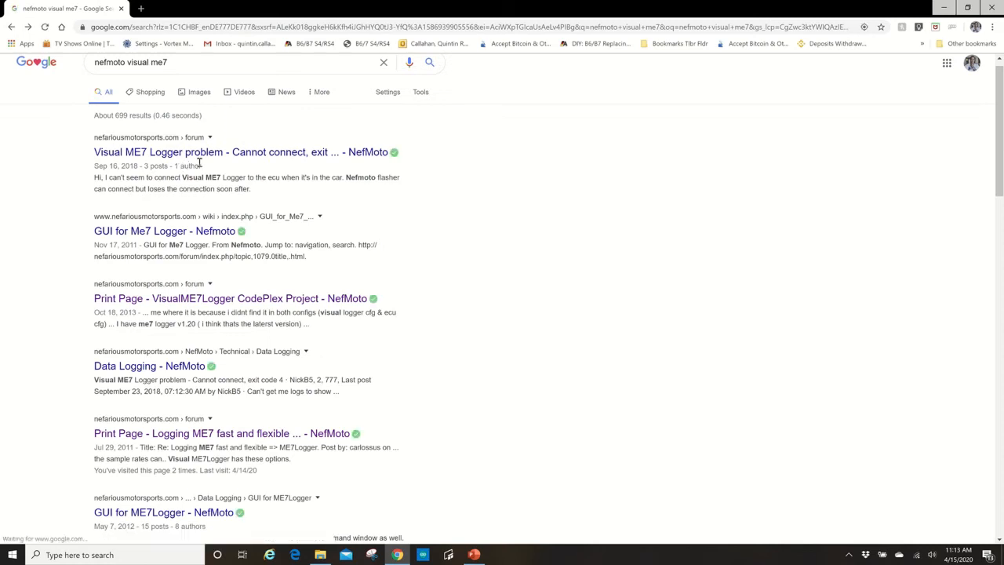
pyautogui.click(293, 298)
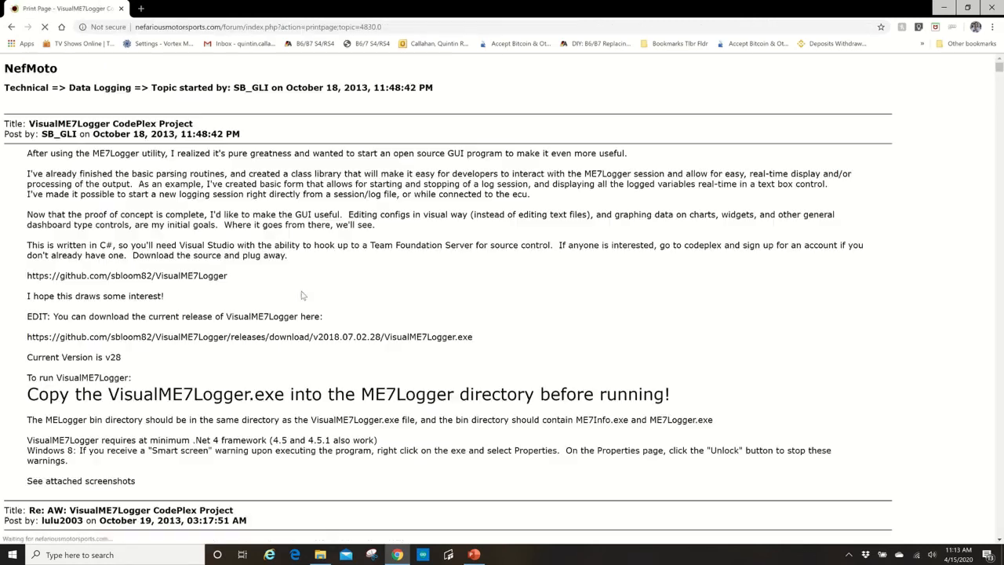
pyautogui.moveTo(282, 29); pyautogui.dragTo(338, 37)
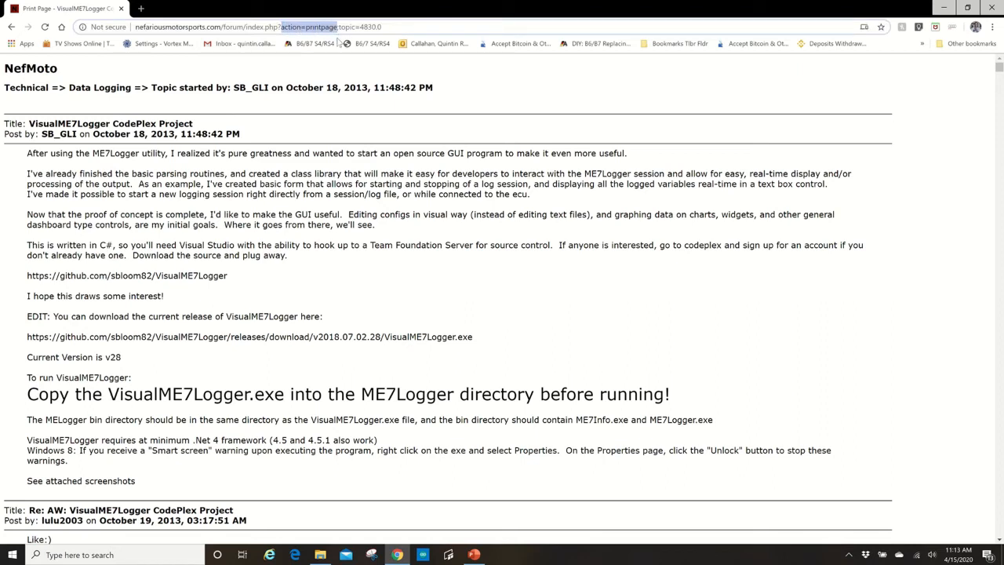
pyautogui.press('Delete')
pyautogui.press('Delete')
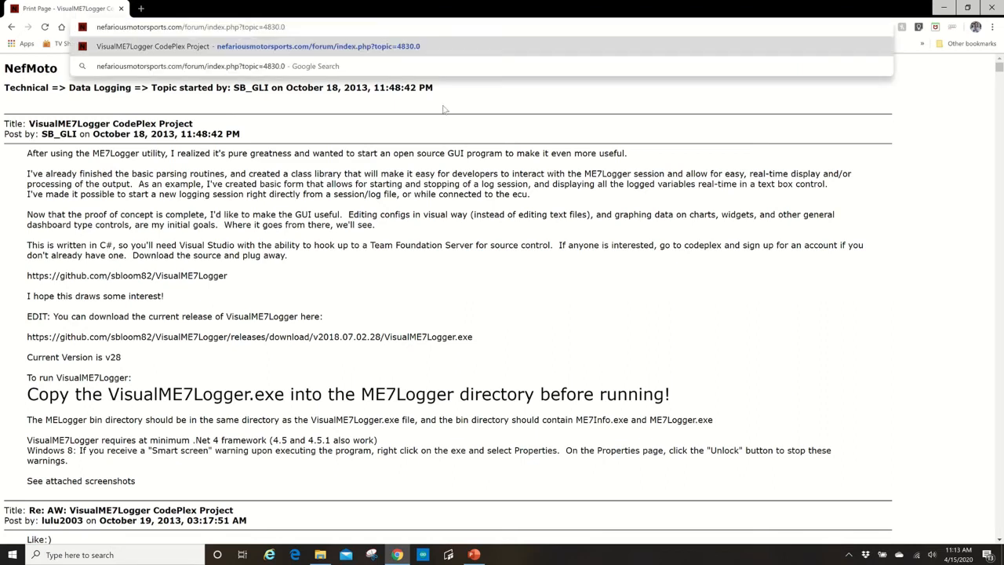
pyautogui.press('Return')
pyautogui.scroll(-1, 387, 284)
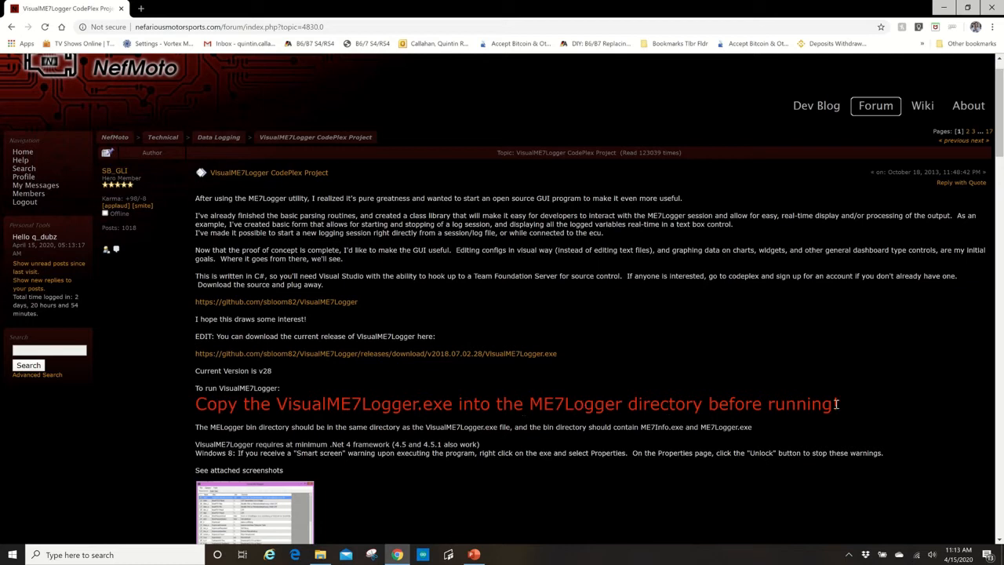
# - Bring the ME7Logger folder window forward and open a Command Prompt snapped beside it
pyautogui.hotkey('alt', 'Tab')
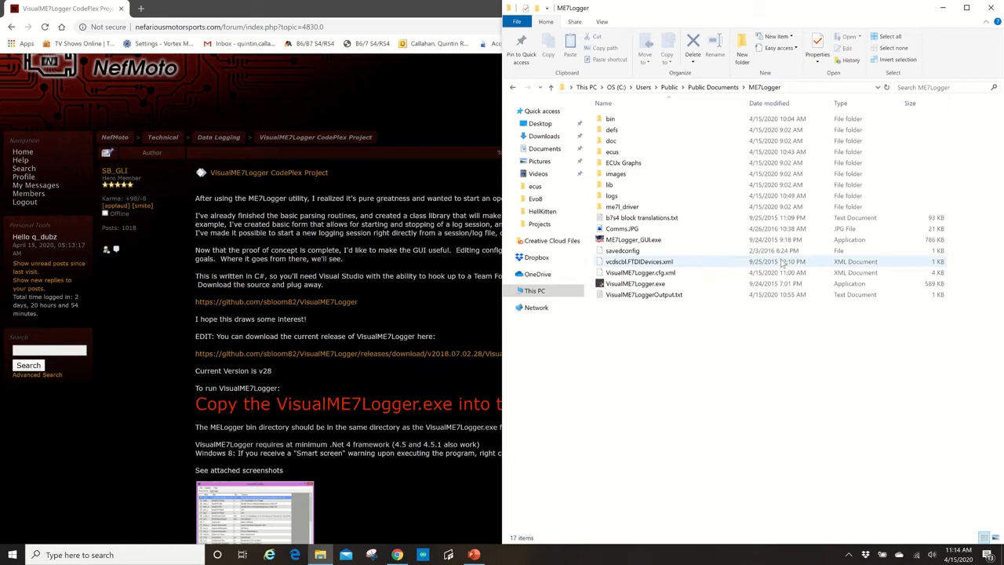
pyautogui.click(131, 554)
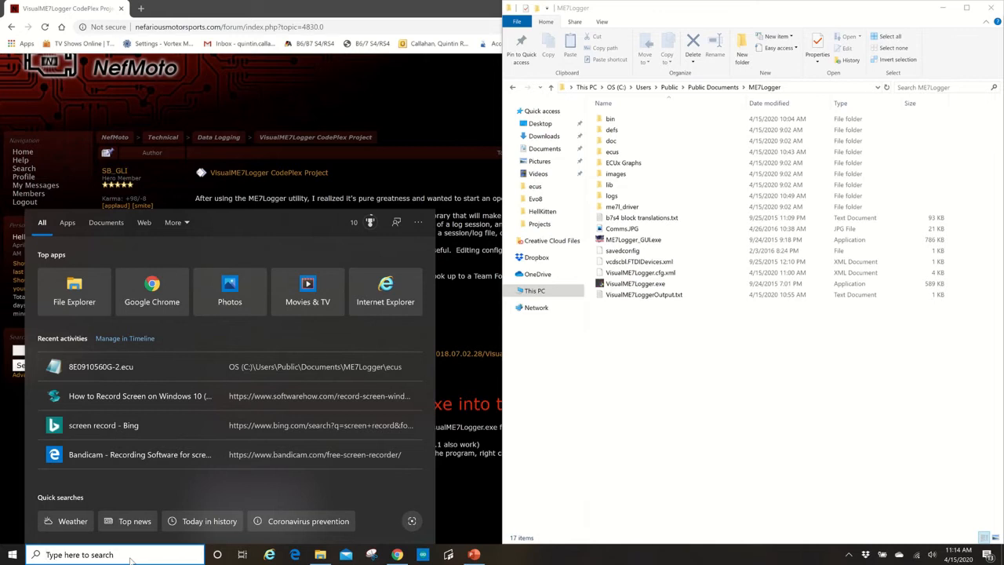
pyautogui.write('CMD')
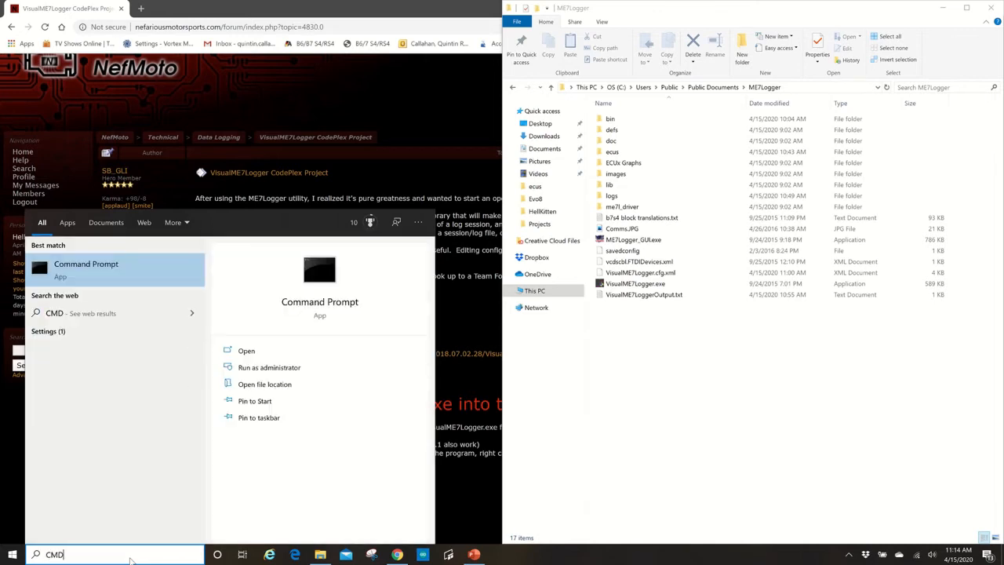
pyautogui.click(82, 272)
pyautogui.press('super+Left')
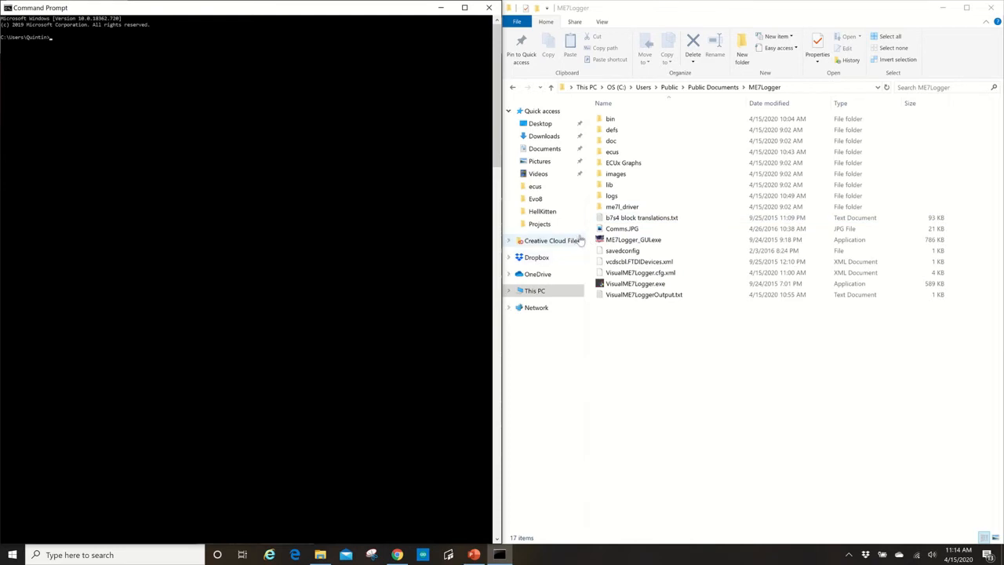
# - Change the Command Prompt directory to C:\Users\Public\Documents\ME7Logger\bin, copying the bin folder's path, and run ME7Info without arguments
pyautogui.doubleClick(631, 118)
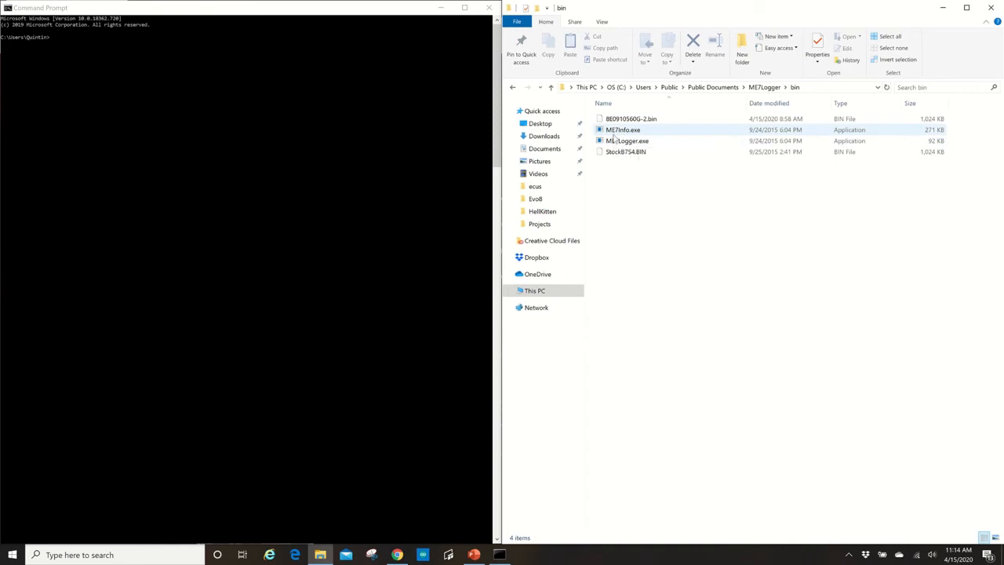
pyautogui.click(816, 87)
pyautogui.hotkey('ctrl', 'c')
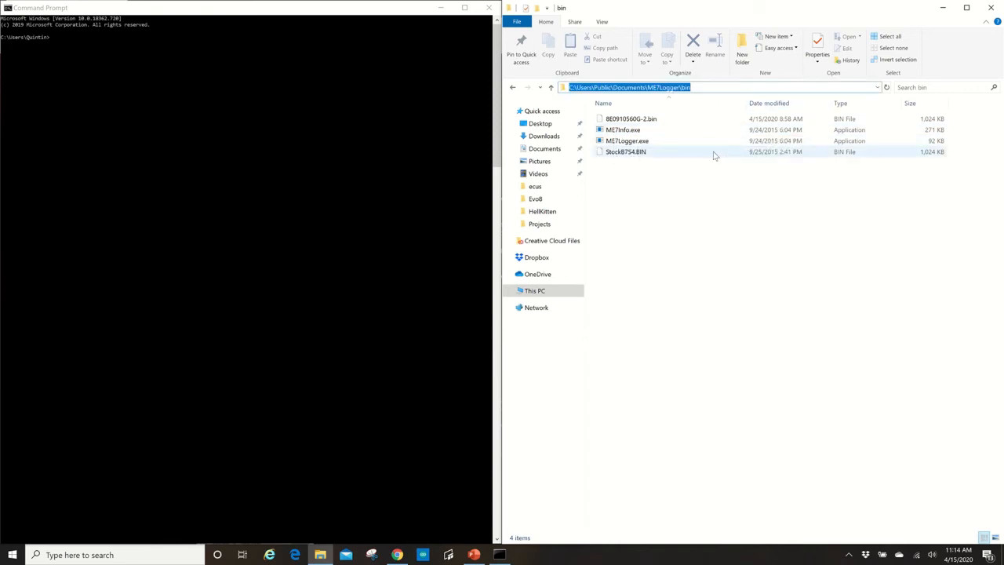
pyautogui.click(87, 45)
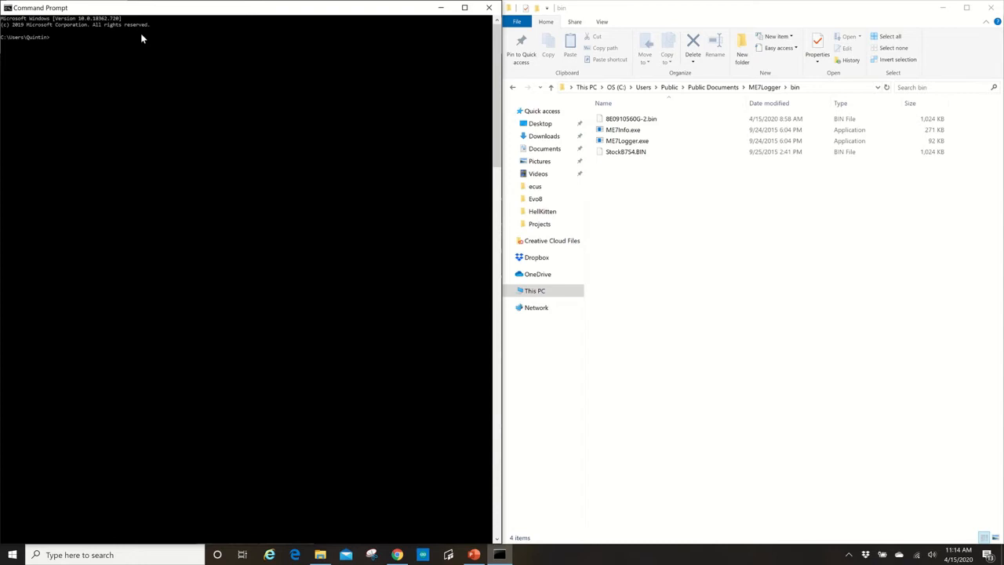
pyautogui.write('CHDIR')
pyautogui.hotkey('ctrl', 'v')
pyautogui.press('Return')
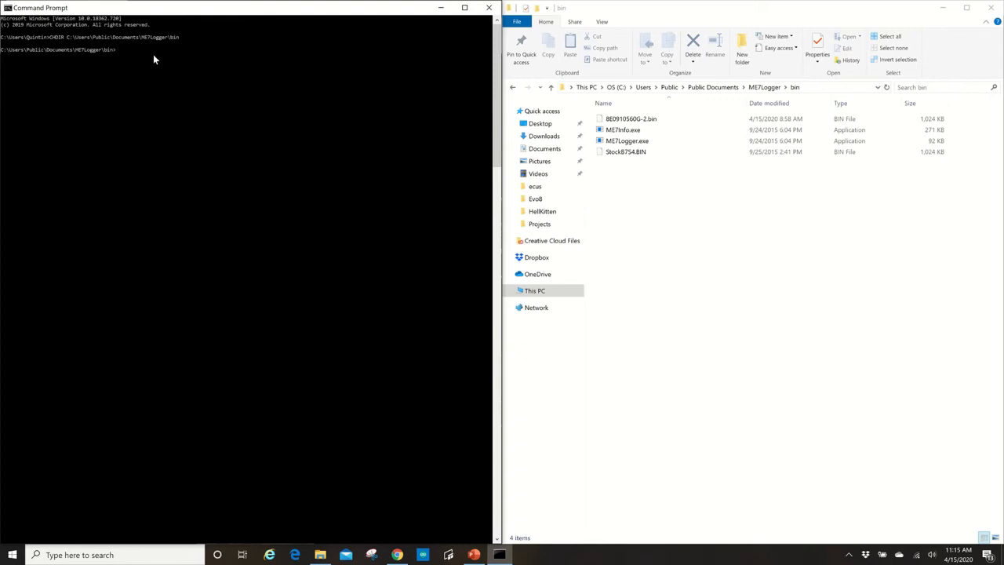
pyautogui.write('ME7Info')
pyautogui.press('Return')
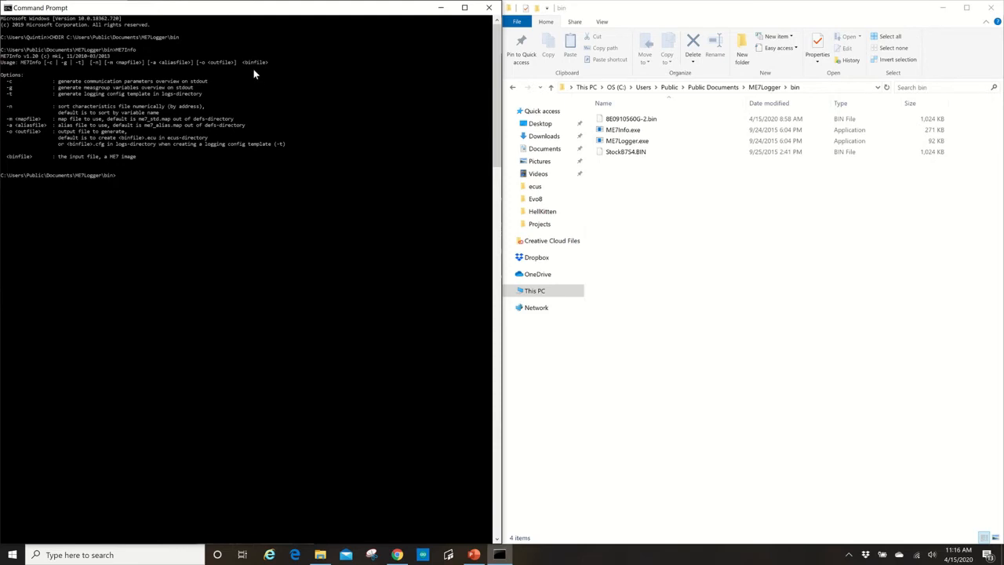
# - Run ME7Info on 8E0910560G-2.bin in the Command Prompt, using the full file name with extension copied from the bin folder
pyautogui.write('ME7Info')
pyautogui.click(635, 119)
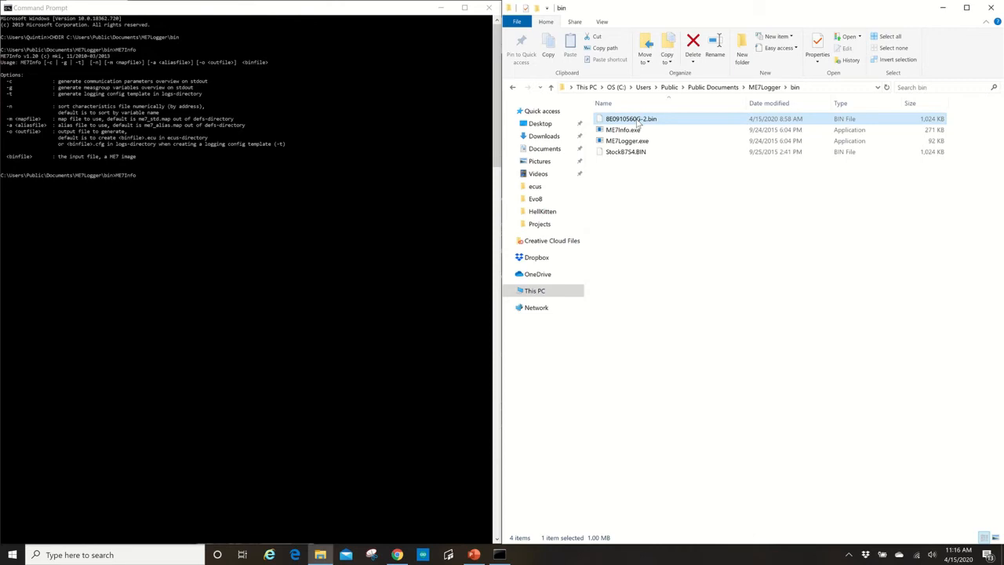
pyautogui.click(637, 120)
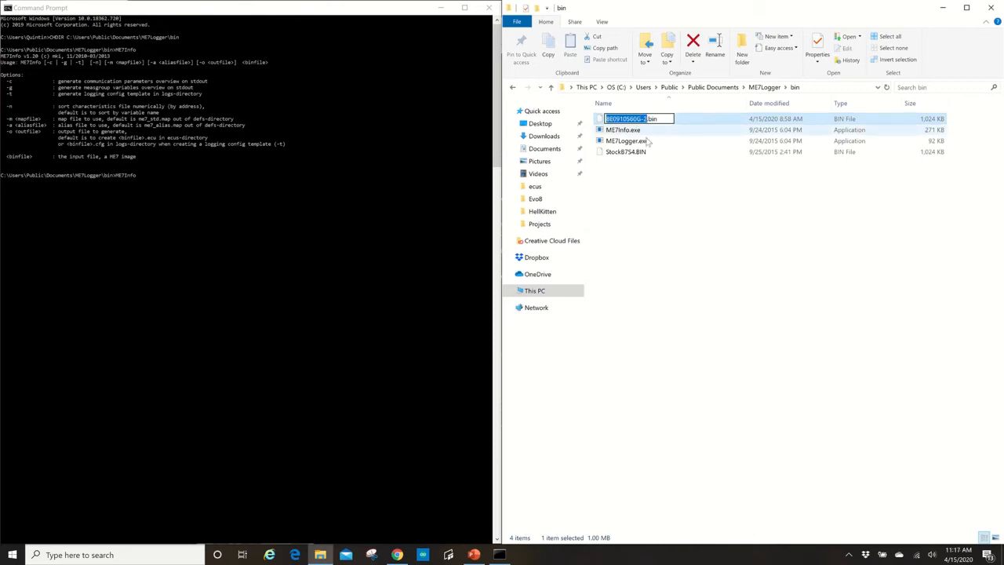
pyautogui.click(635, 140)
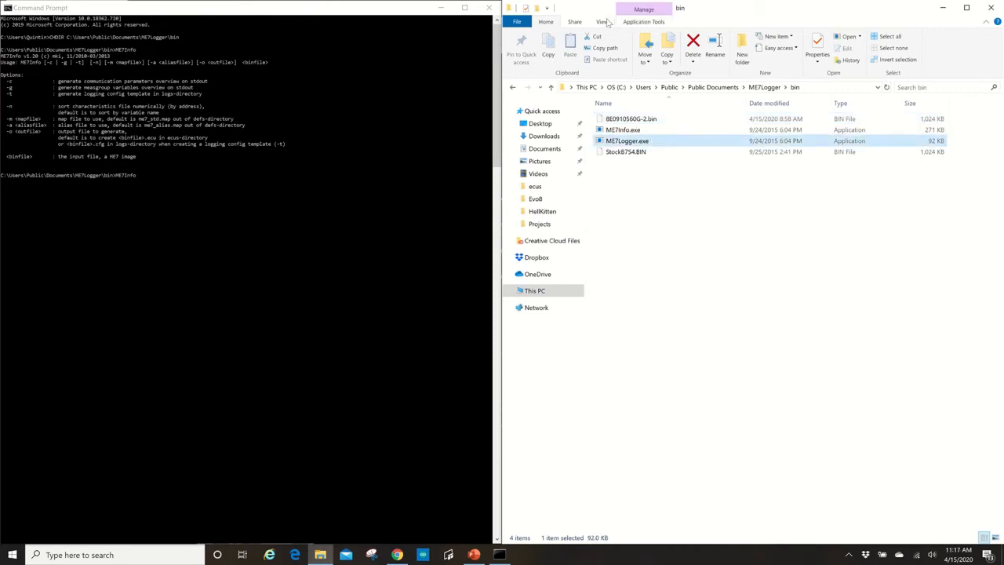
pyautogui.click(602, 22)
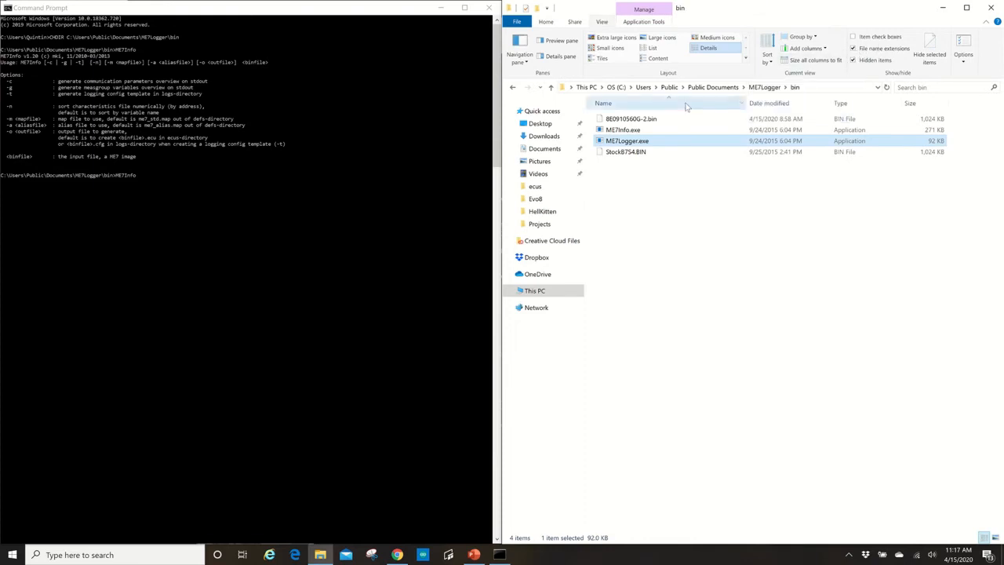
pyautogui.click(641, 120)
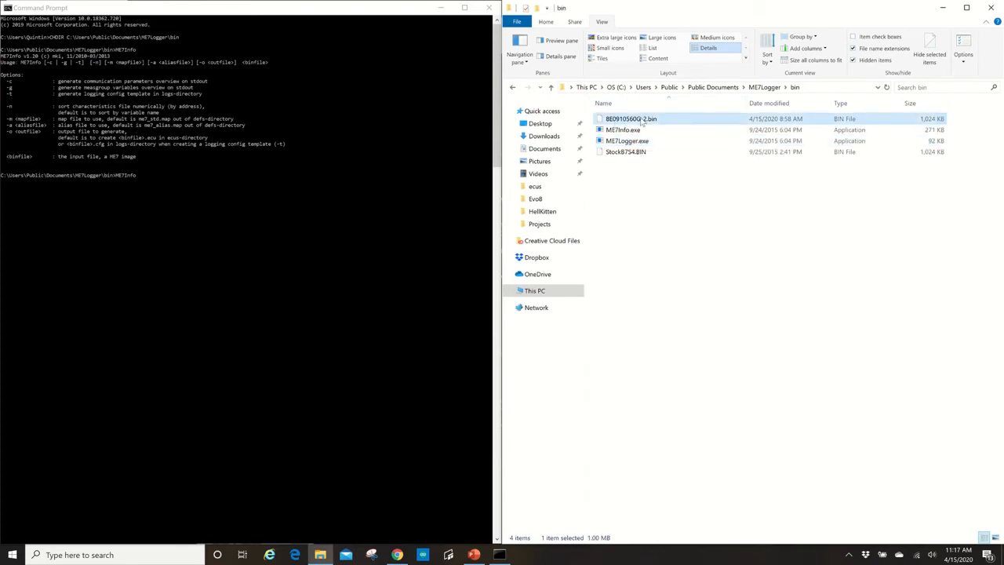
pyautogui.click(642, 120)
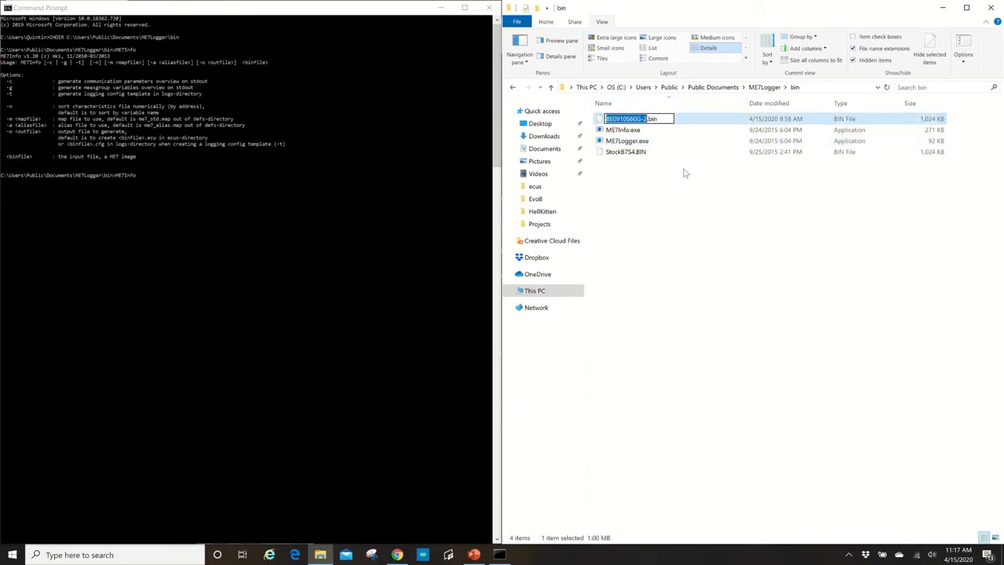
pyautogui.hotkey('ctrl', 'a')
pyautogui.hotkey('ctrl', 'c')
pyautogui.click(157, 179)
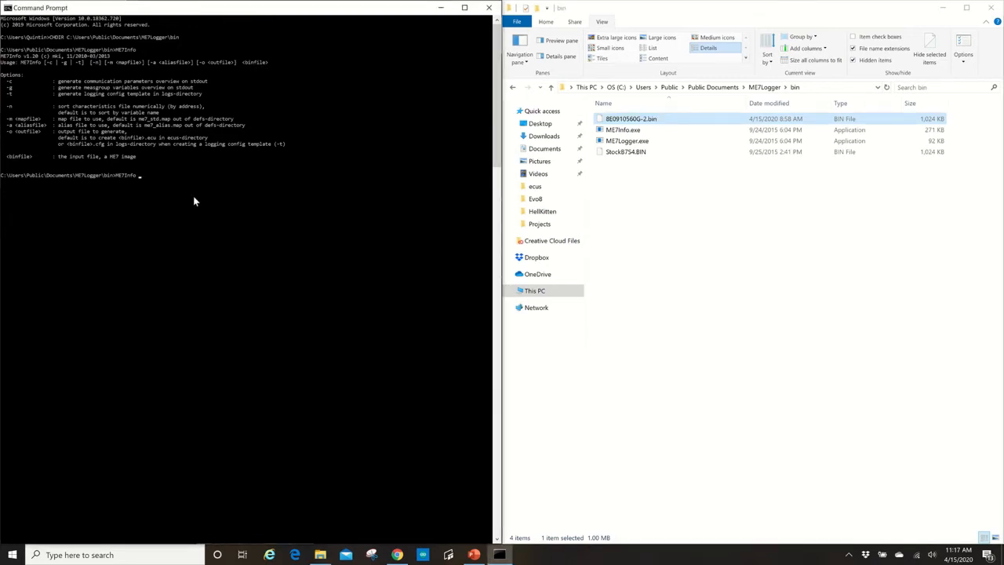
pyautogui.hotkey('ctrl', 'v')
pyautogui.press('Return')
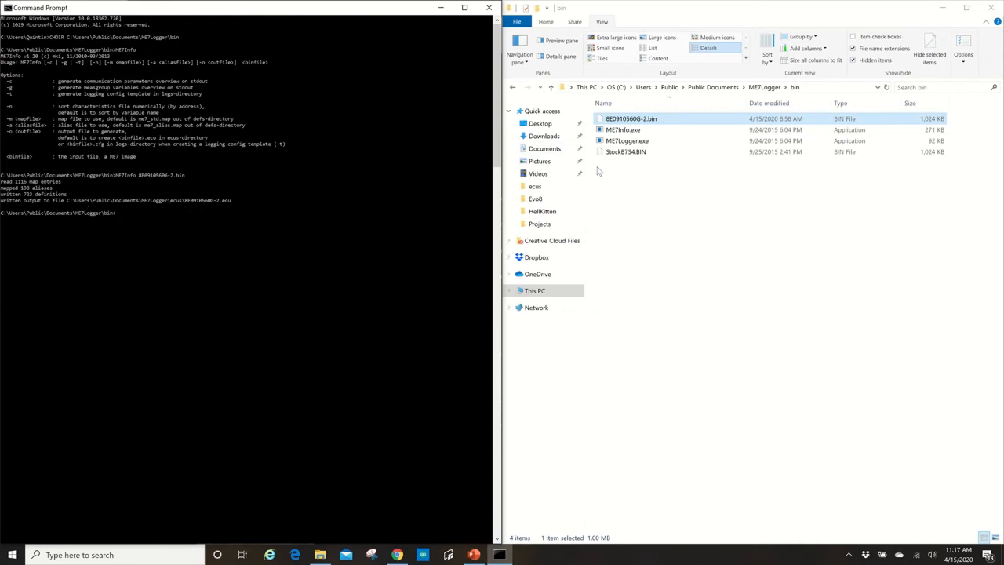
# - Open the generated 8E0910560G-2.ecu file from the ecus folder of ME7Logger in Notepad
pyautogui.click(657, 178)
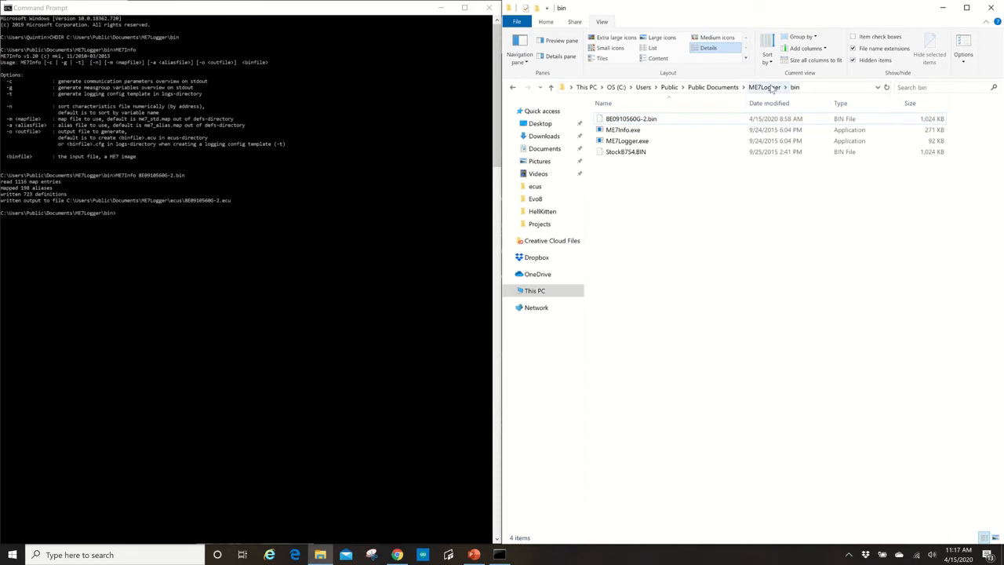
pyautogui.click(551, 87)
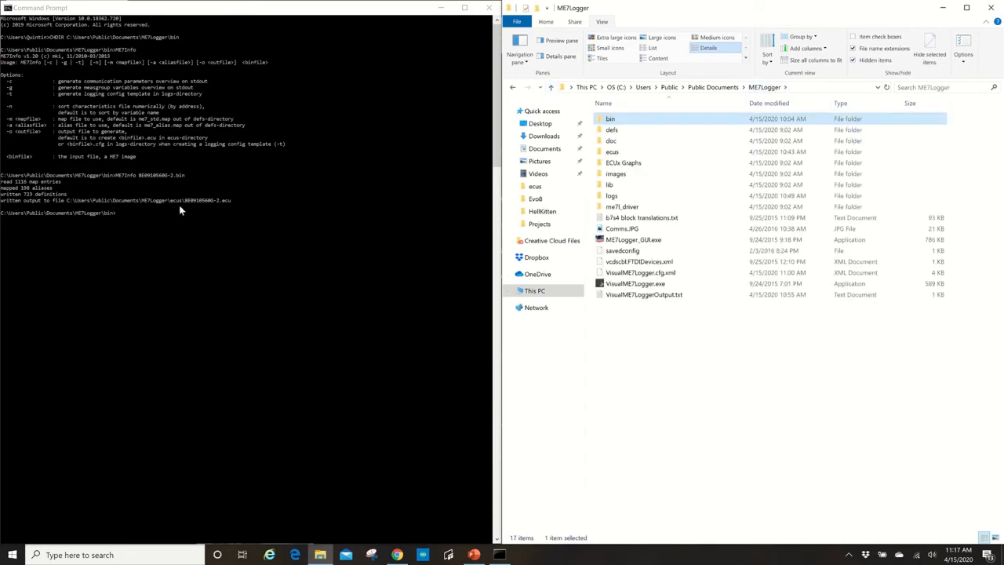
pyautogui.click(619, 153)
pyautogui.doubleClick(620, 153)
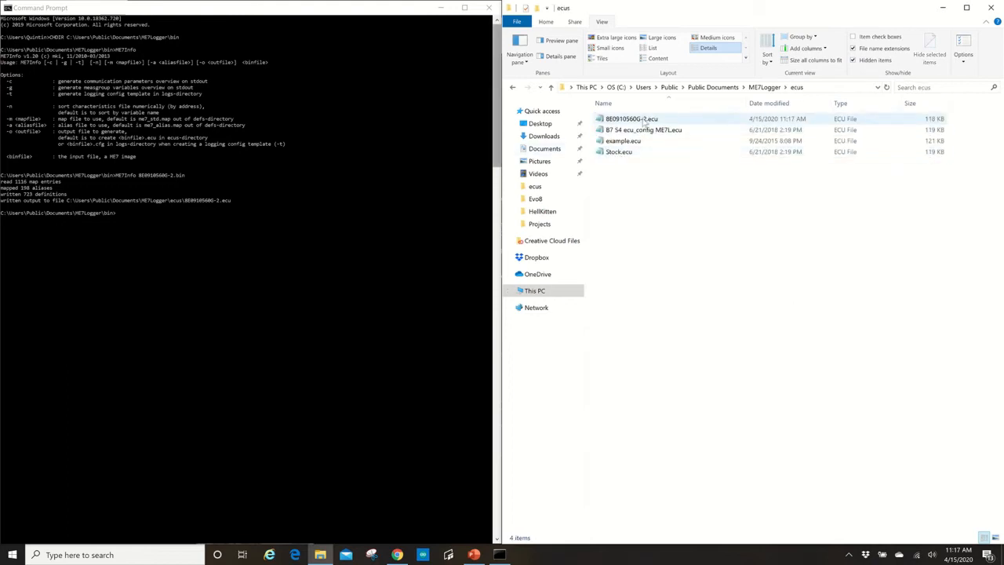
pyautogui.click(643, 120)
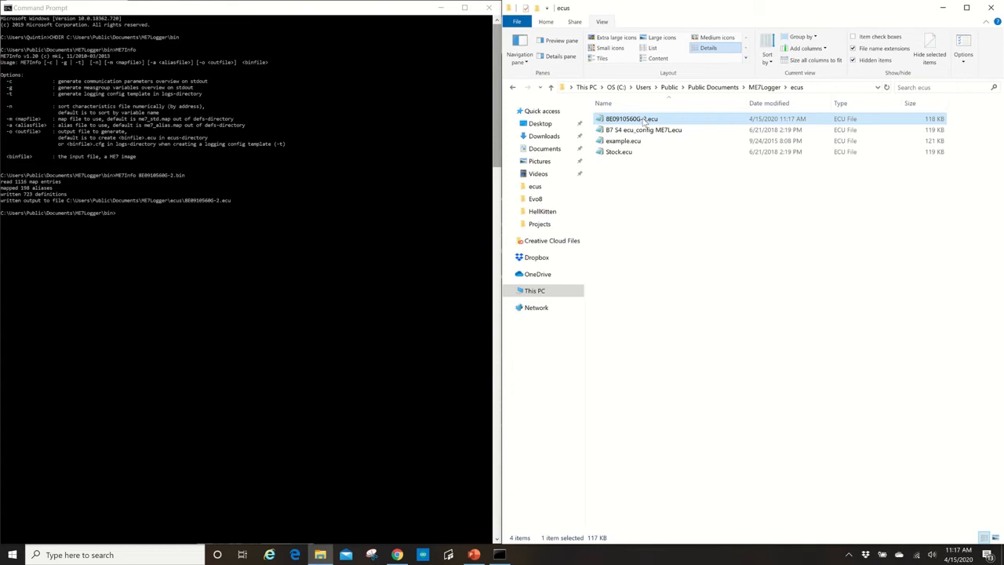
pyautogui.doubleClick(643, 119)
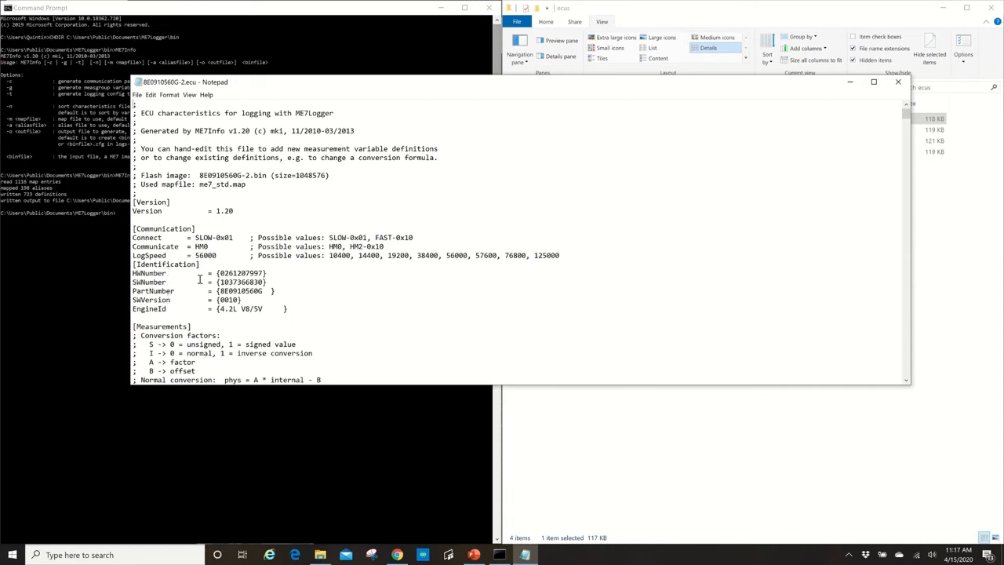
# - Examine the communication, identification and measurement definitions in the 8E0910560G-2.ecu file, and close it
pyautogui.scroll(-3, 385, 264)
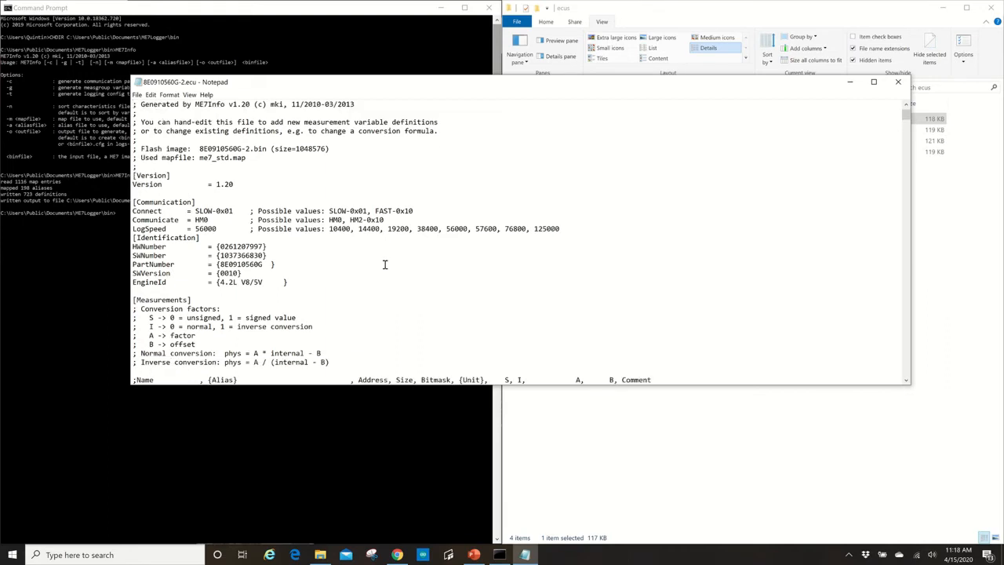
pyautogui.scroll(-3, 320, 309)
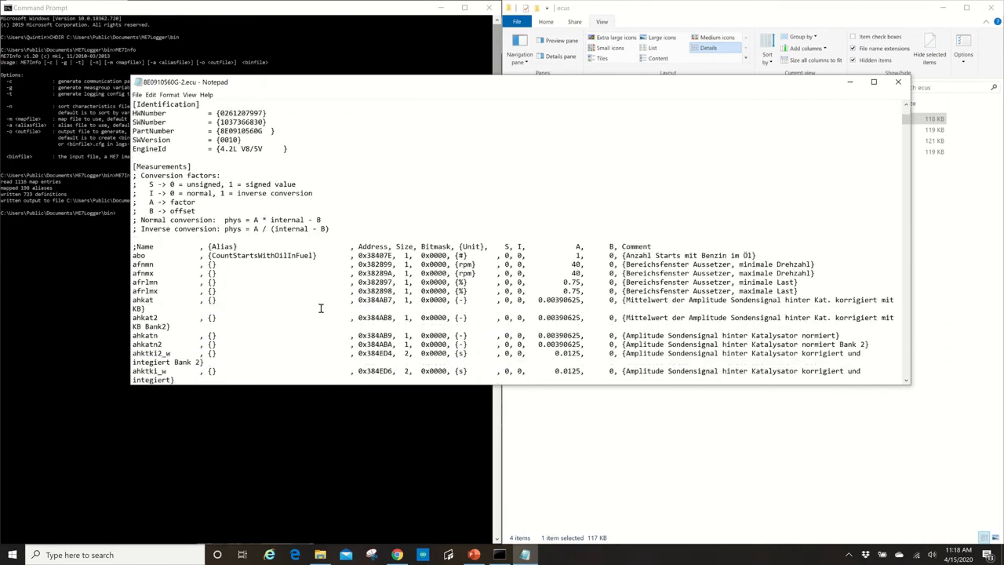
pyautogui.scroll(-2, 321, 308)
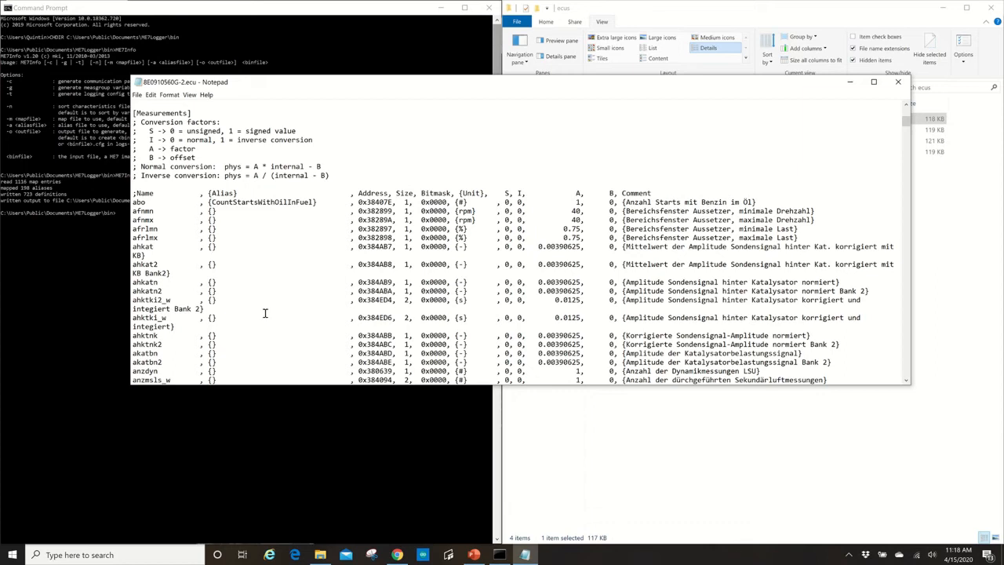
pyautogui.scroll(-20, 265, 313)
pyautogui.scroll(-15, 265, 313)
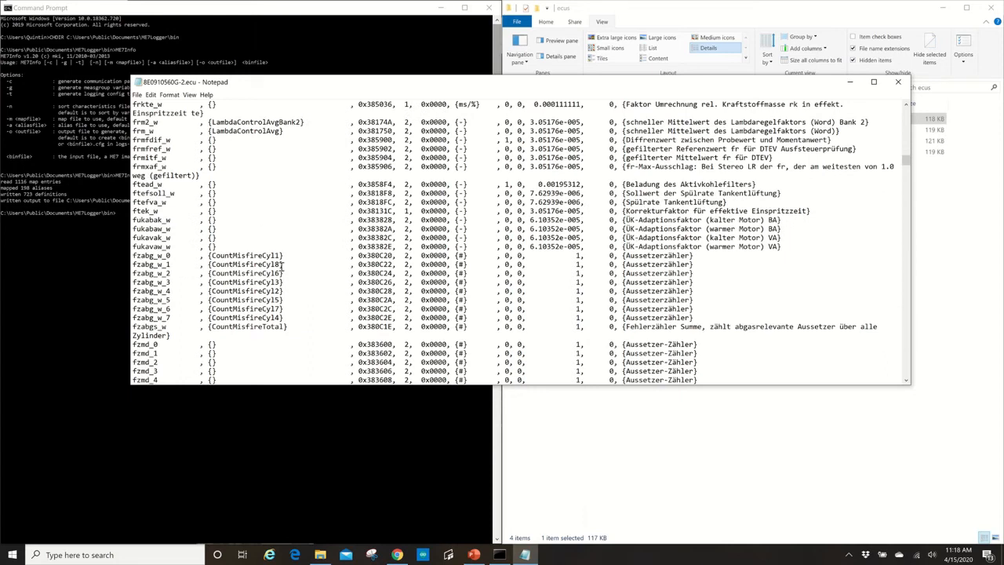
pyautogui.scroll(-10, 280, 267)
pyautogui.scroll(-10, 280, 267)
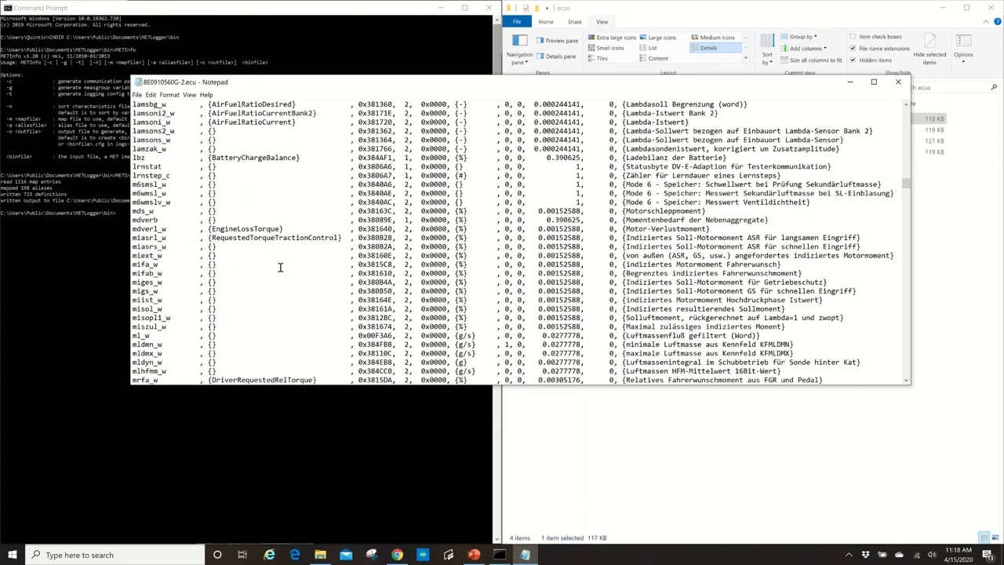
pyautogui.scroll(-1, 280, 267)
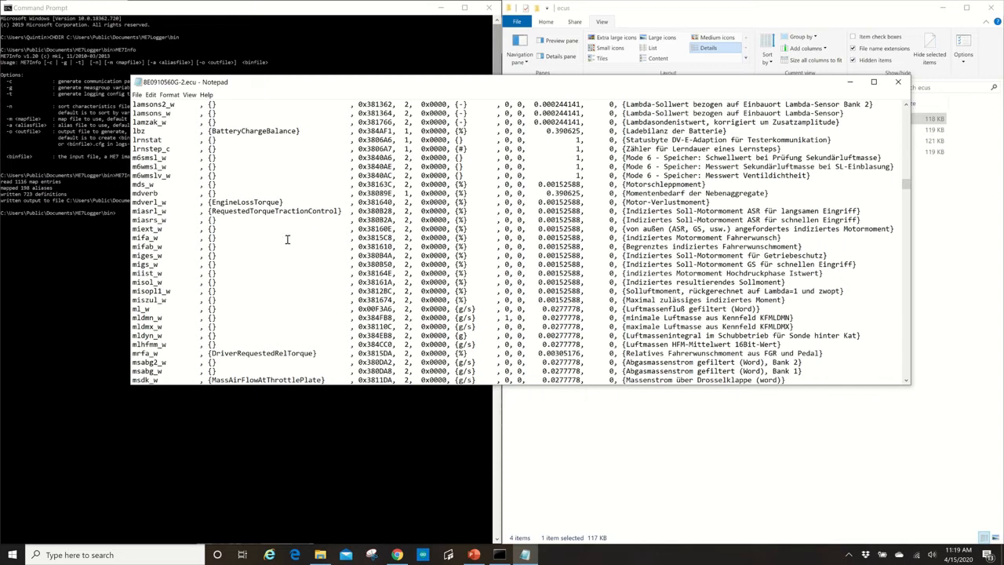
pyautogui.click(900, 87)
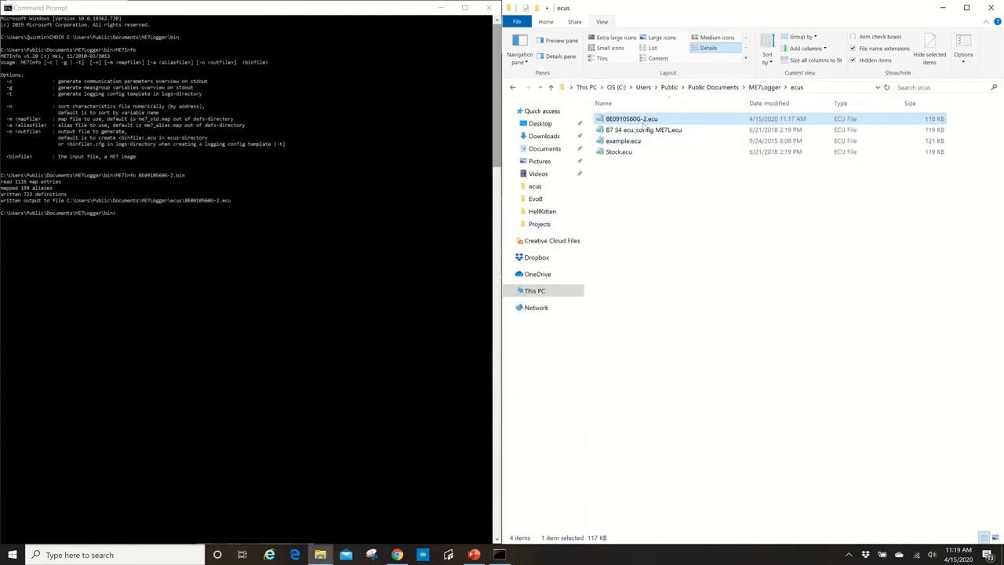
# - Launch VisualME7Logger.exe from the ME7Logger folder
pyautogui.click(765, 88)
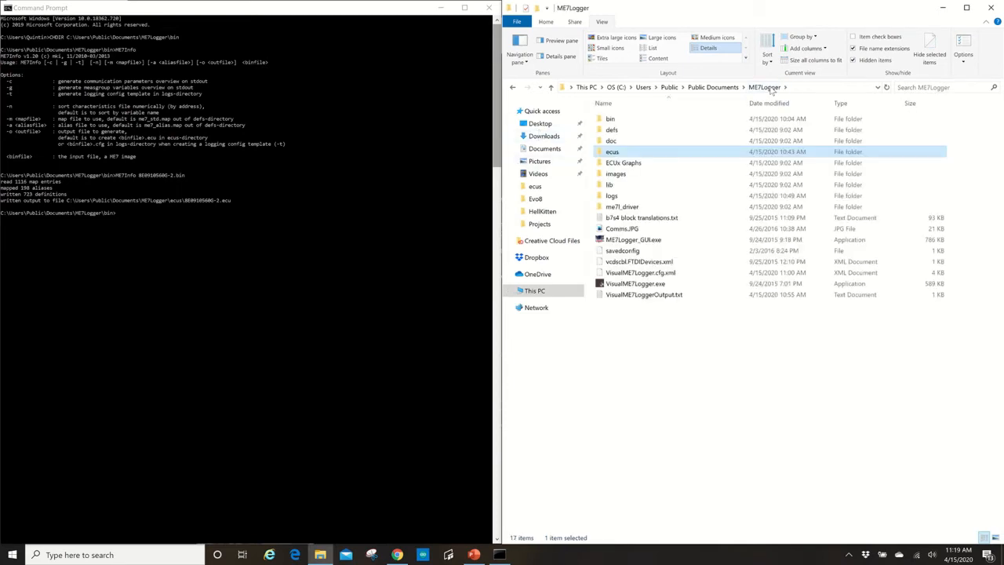
pyautogui.doubleClick(631, 285)
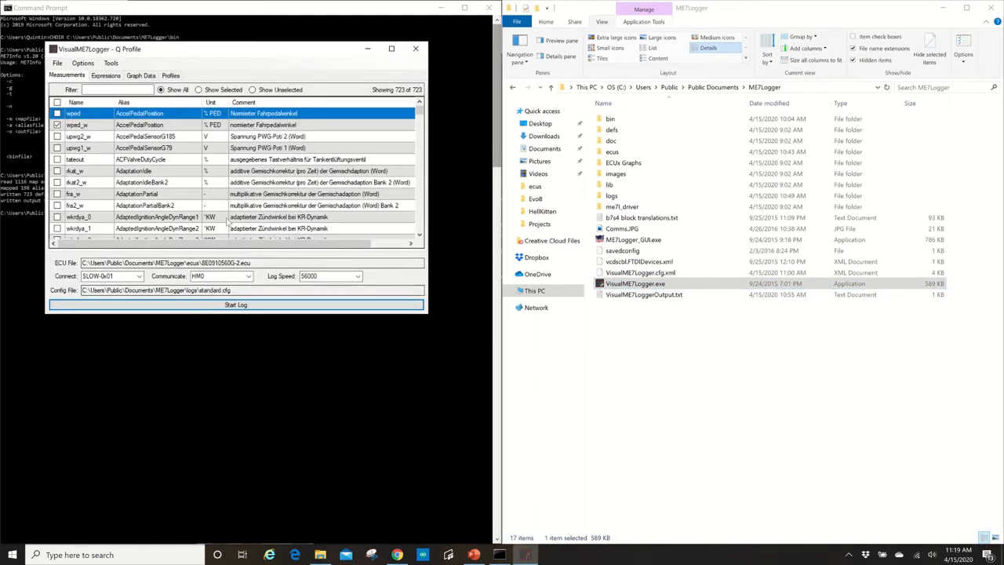
# - View the ECU files available for loading without choosing one, and highlight the path of the current ECU file
pyautogui.click(58, 64)
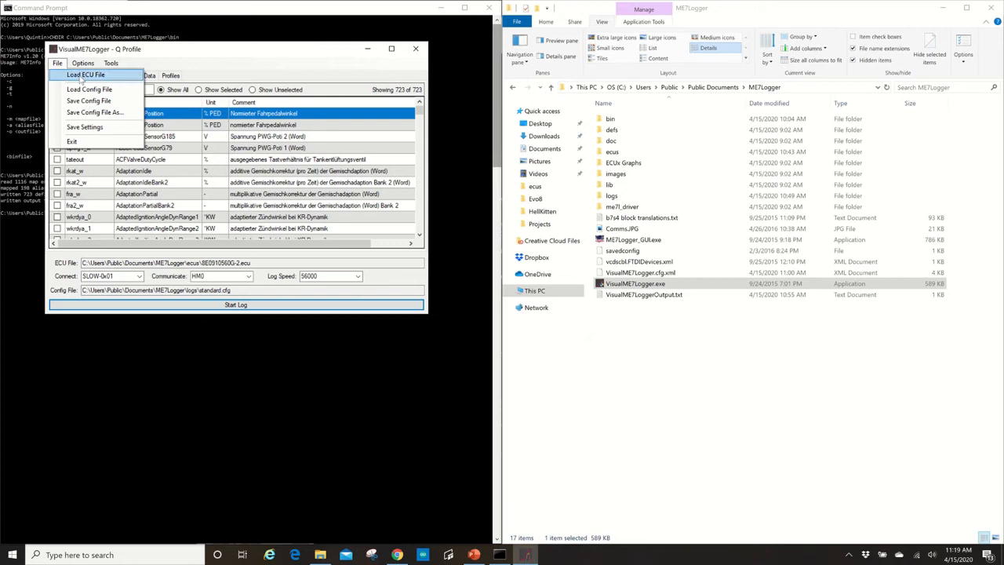
pyautogui.click(83, 75)
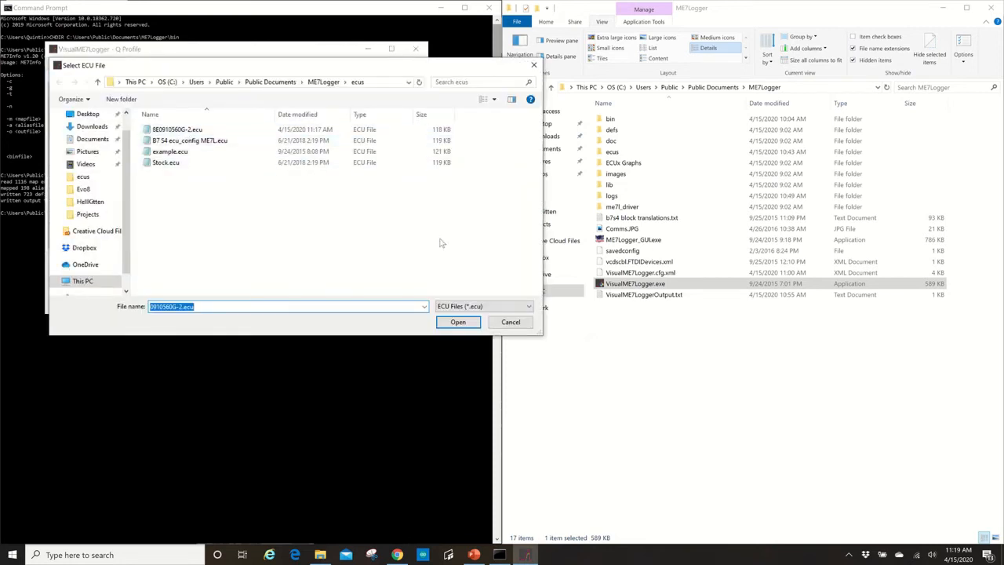
pyautogui.click(506, 328)
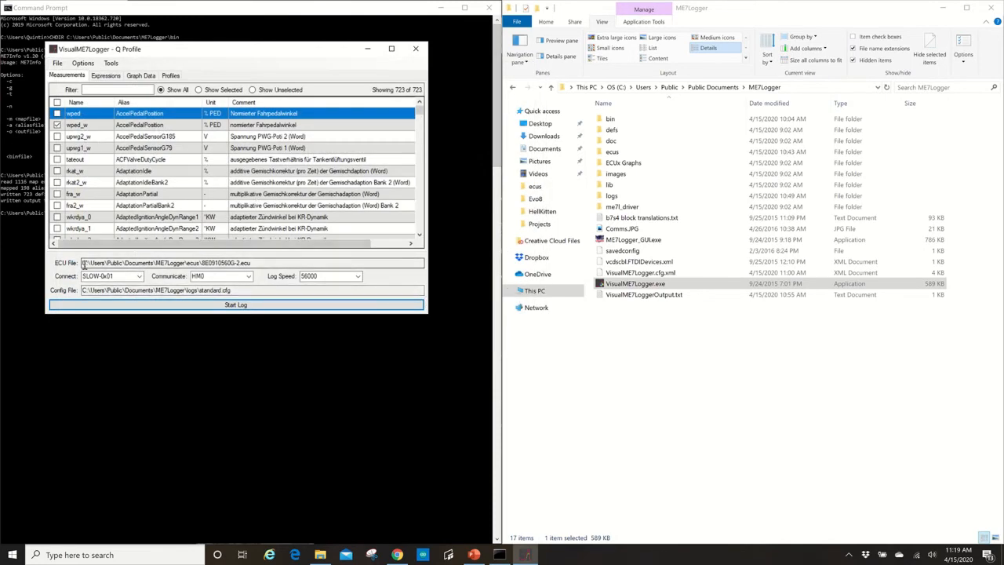
pyautogui.moveTo(82, 264); pyautogui.dragTo(276, 261)
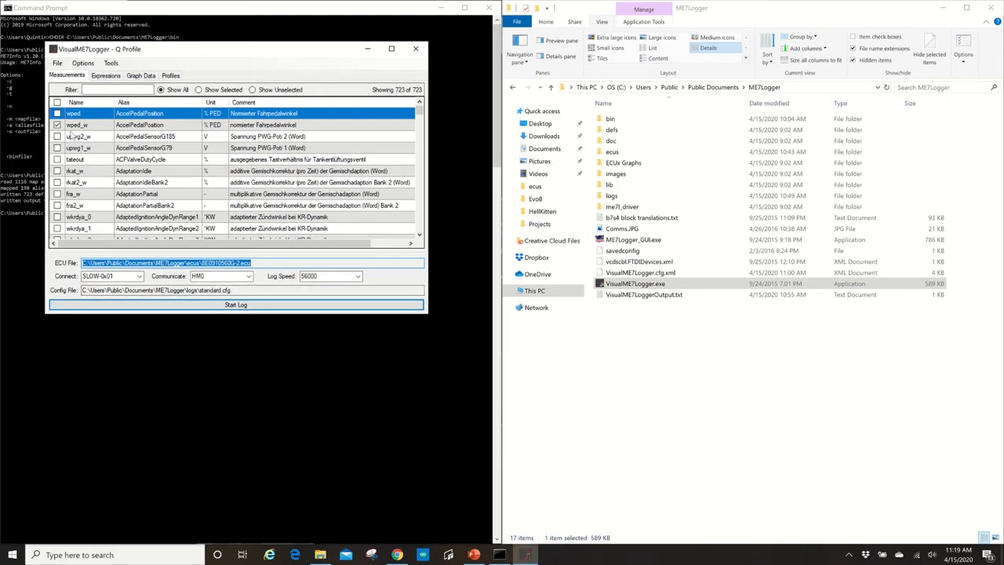
# - Show only the selected measurements, filter the full measurement list by "thr", and clear the filter
pyautogui.click(201, 92)
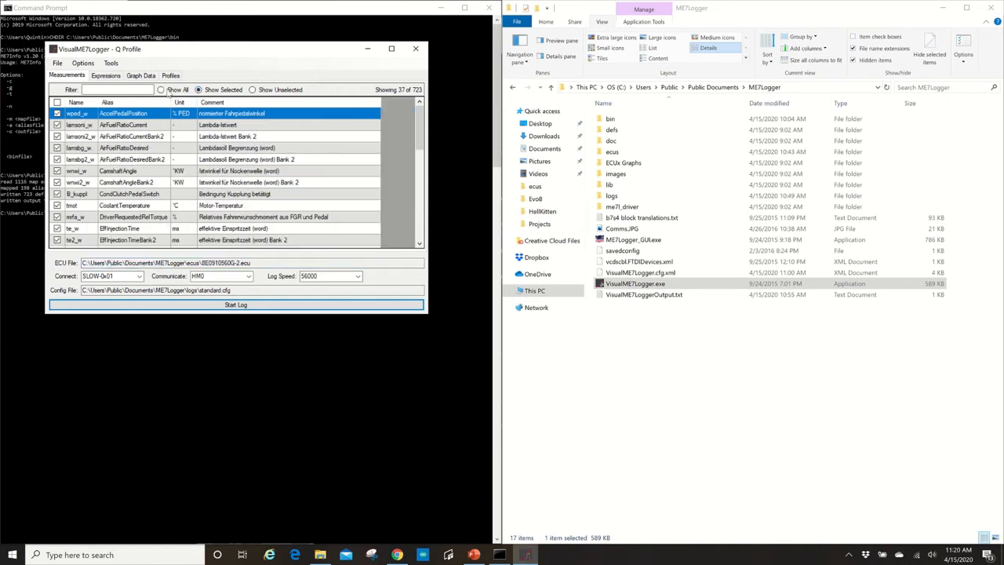
pyautogui.click(136, 91)
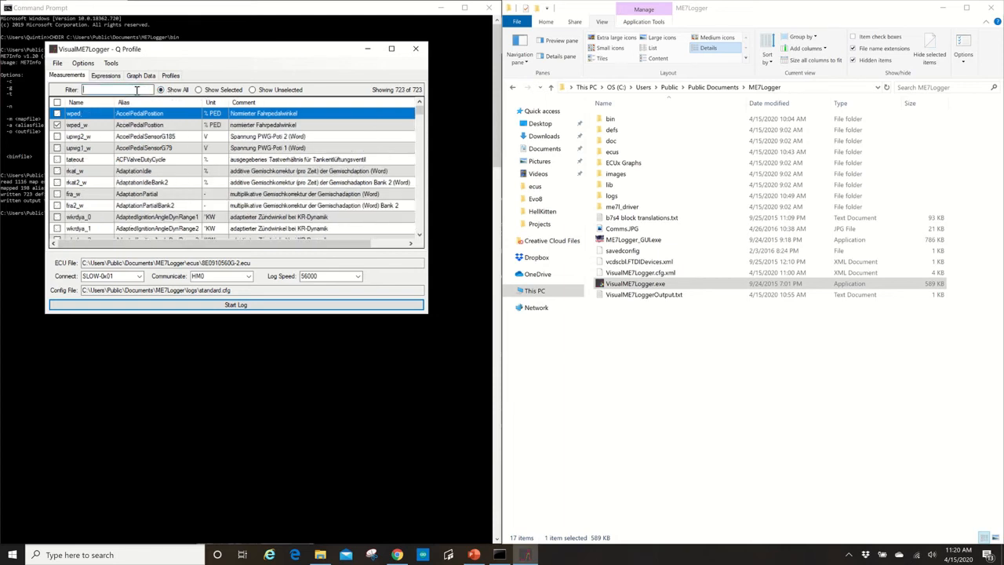
pyautogui.write('th')
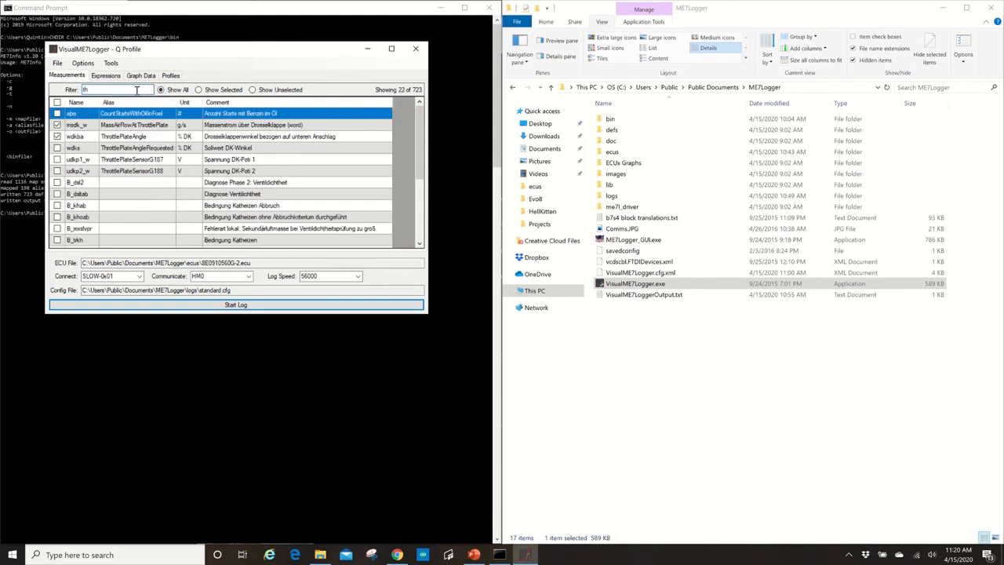
pyautogui.write('r')
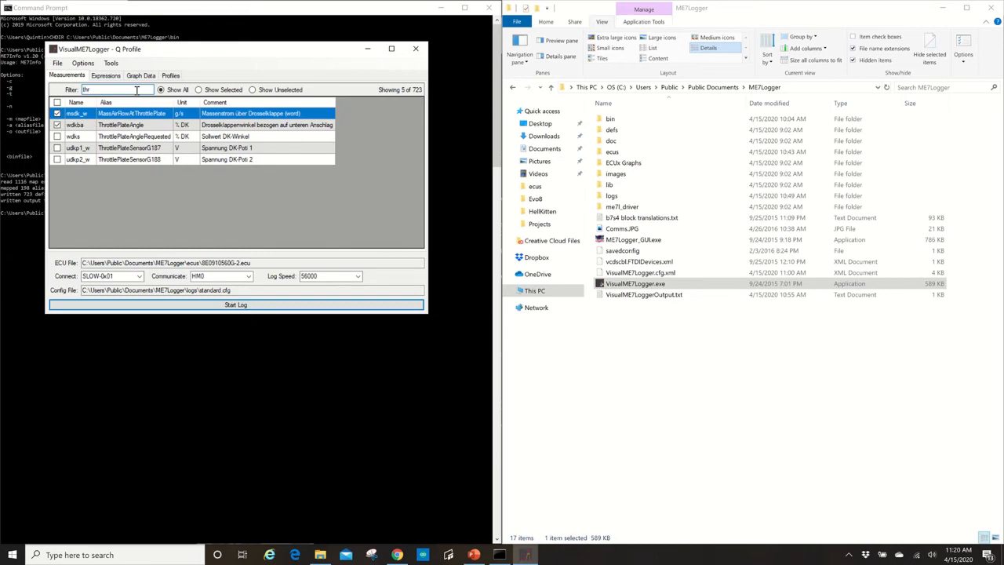
pyautogui.write('.')
pyautogui.press('BackSpace')
pyautogui.press('BackSpace')
pyautogui.press('BackSpace')
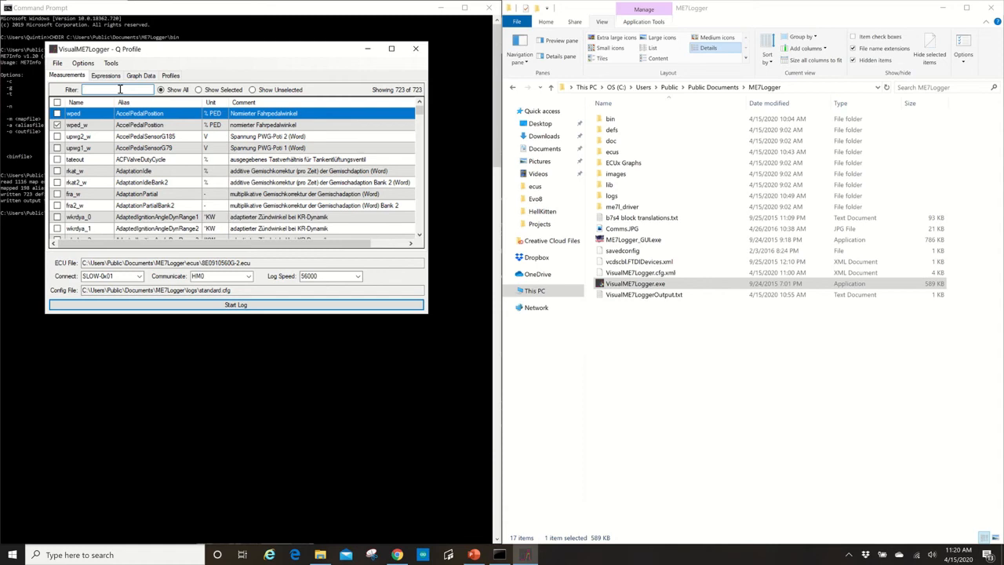
# - Filter the measurement list by "temp" and clear the filter
pyautogui.write('temp')
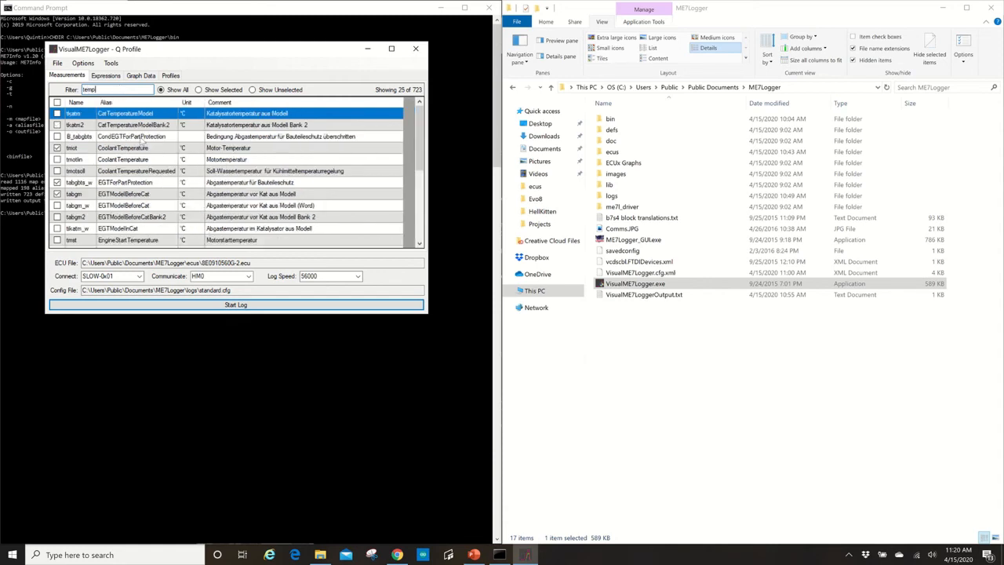
pyautogui.moveTo(117, 90); pyautogui.dragTo(68, 91)
pyautogui.press('BackSpace')
# - View the options for saving the config file under a new name and loading another, without saving or loading anything
pyautogui.click(59, 64)
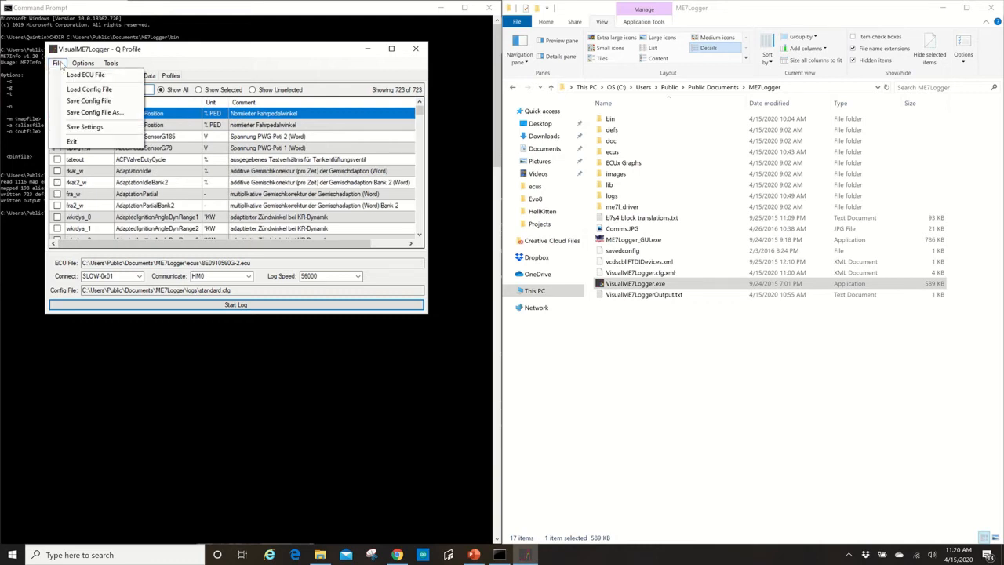
pyautogui.click(85, 112)
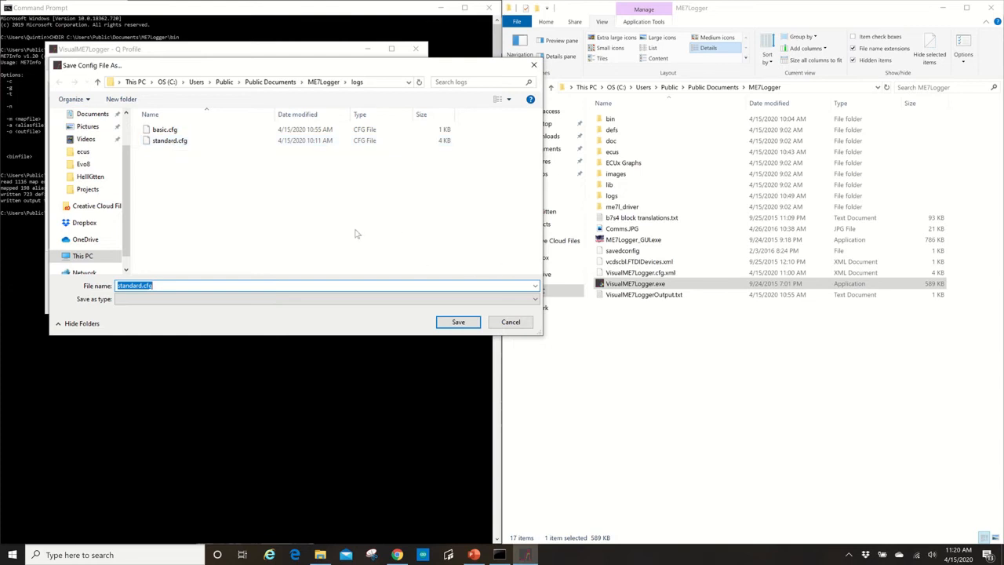
pyautogui.click(508, 322)
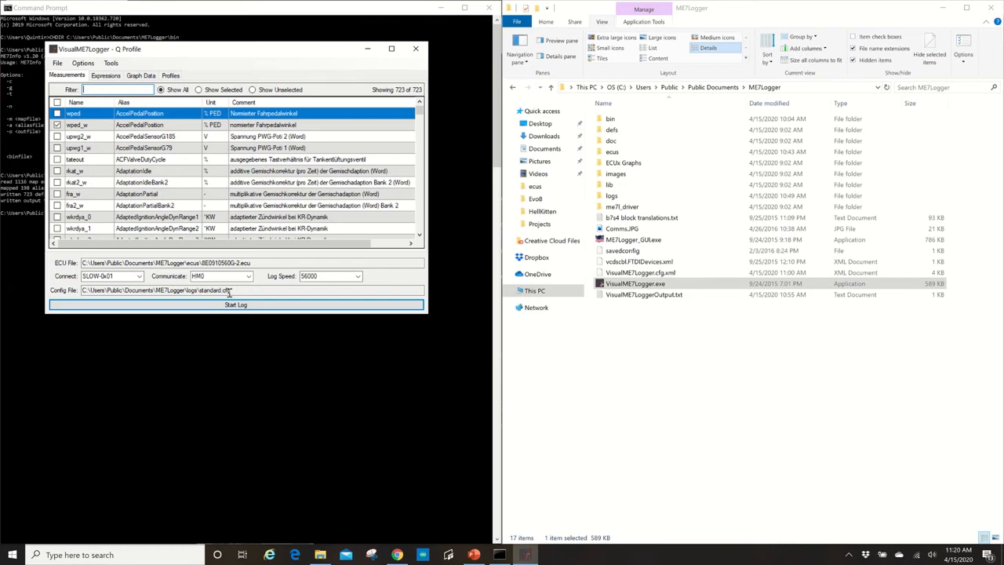
pyautogui.click(58, 63)
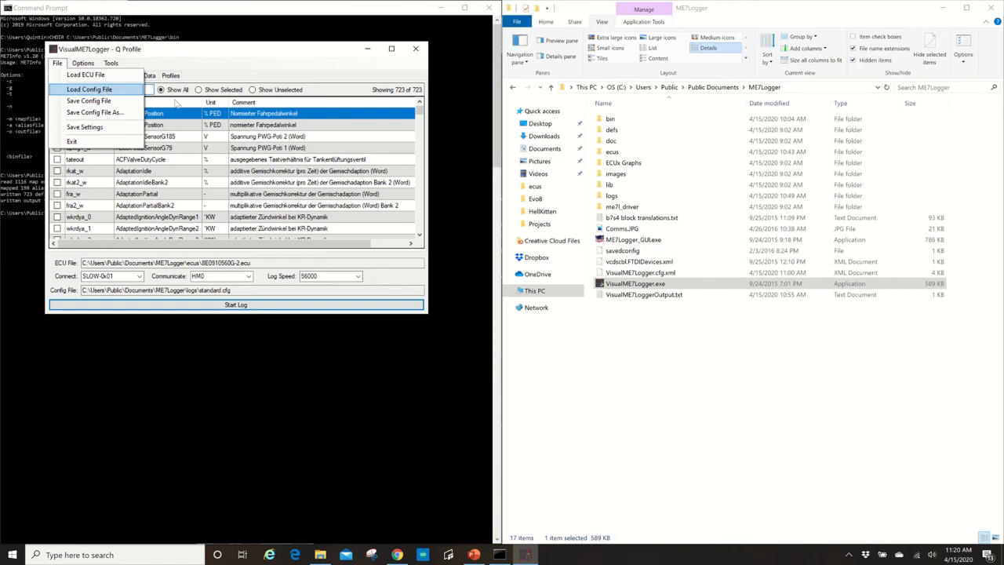
pyautogui.click(272, 71)
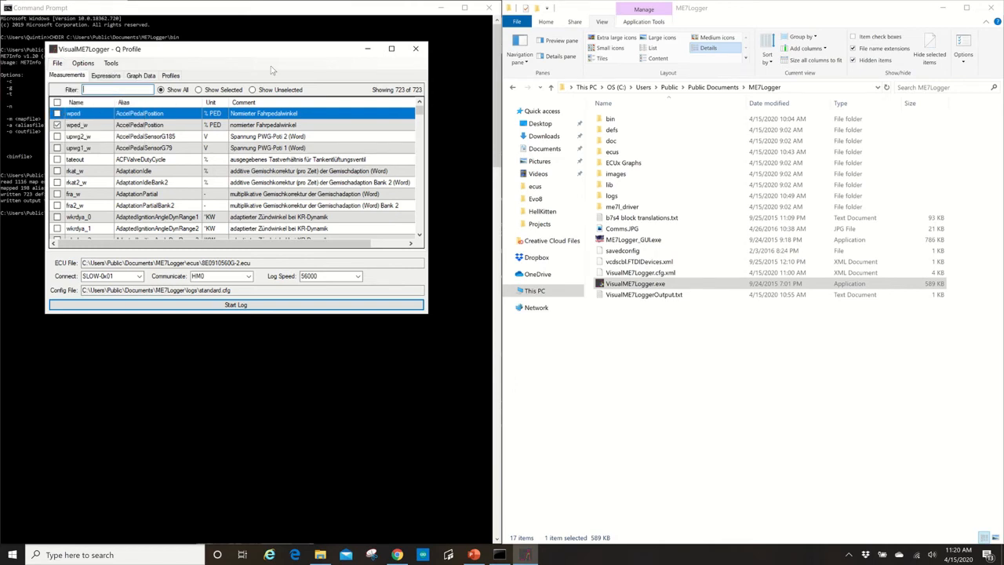
# - Examine the formulas of the Lamda to AF, Lamda to AF B2 and gs to lbmin expressions
pyautogui.click(105, 76)
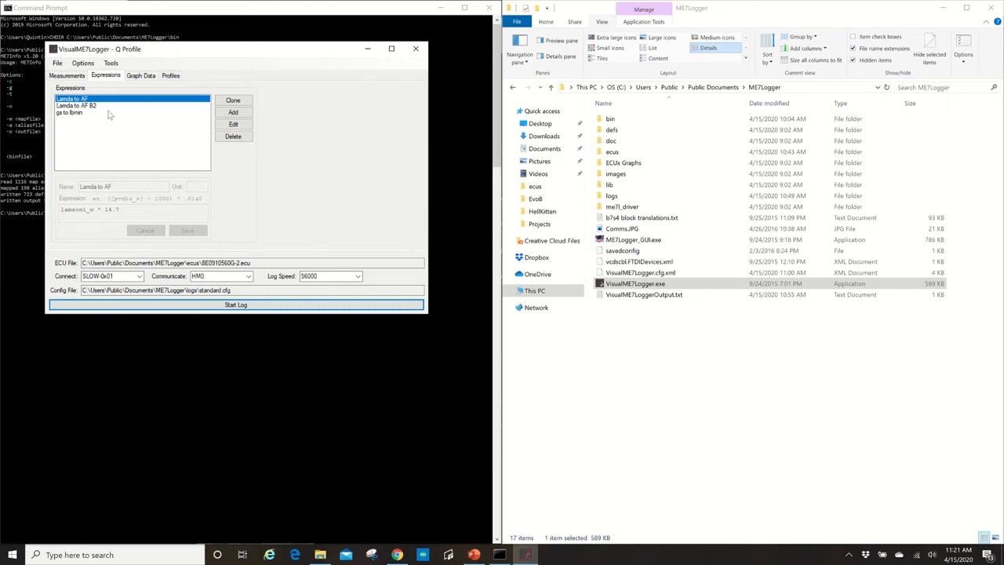
pyautogui.click(88, 106)
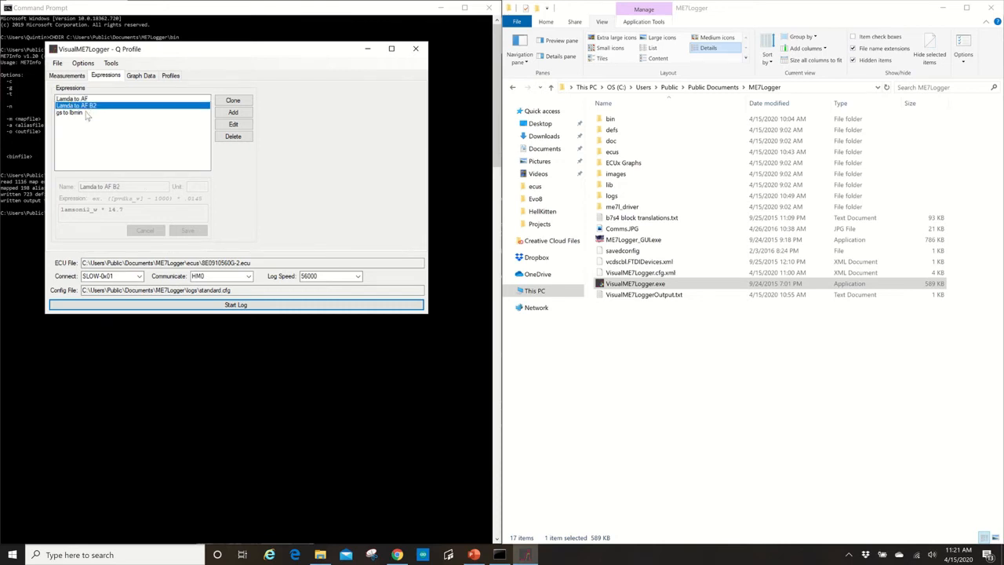
pyautogui.click(76, 114)
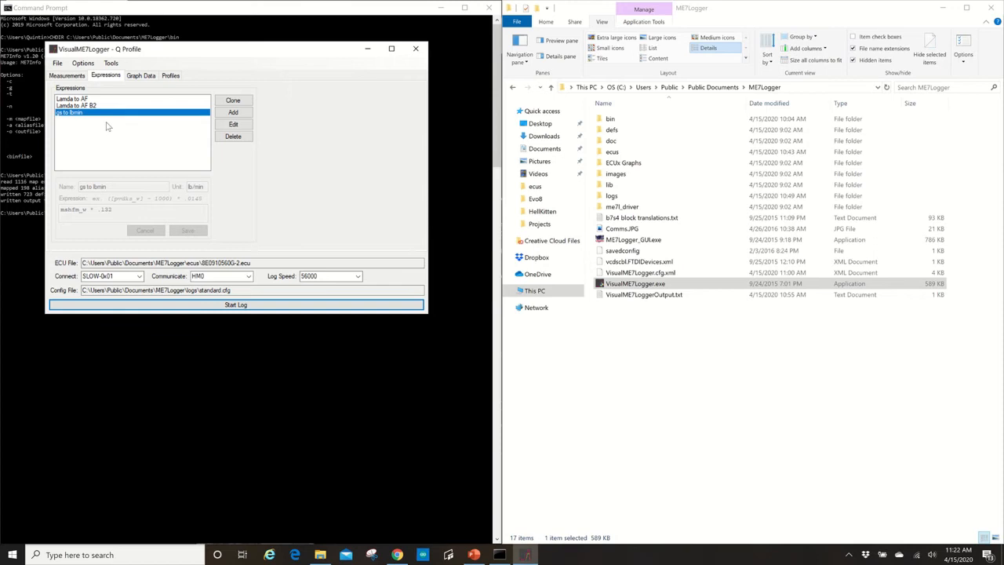
# - Examine the graph settings of the wkr_0 knock control variable, and view the list of profiles
pyautogui.click(139, 75)
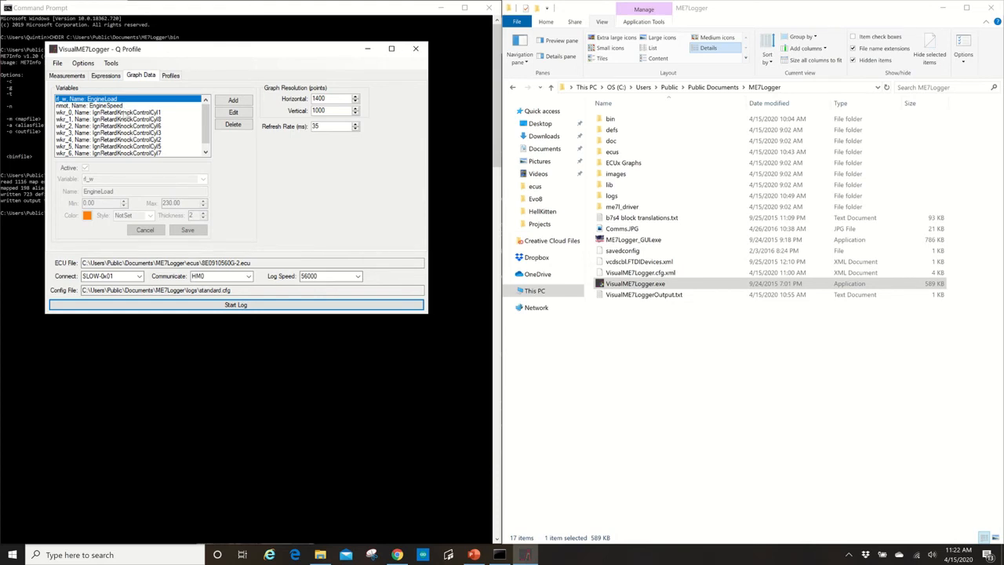
pyautogui.click(126, 113)
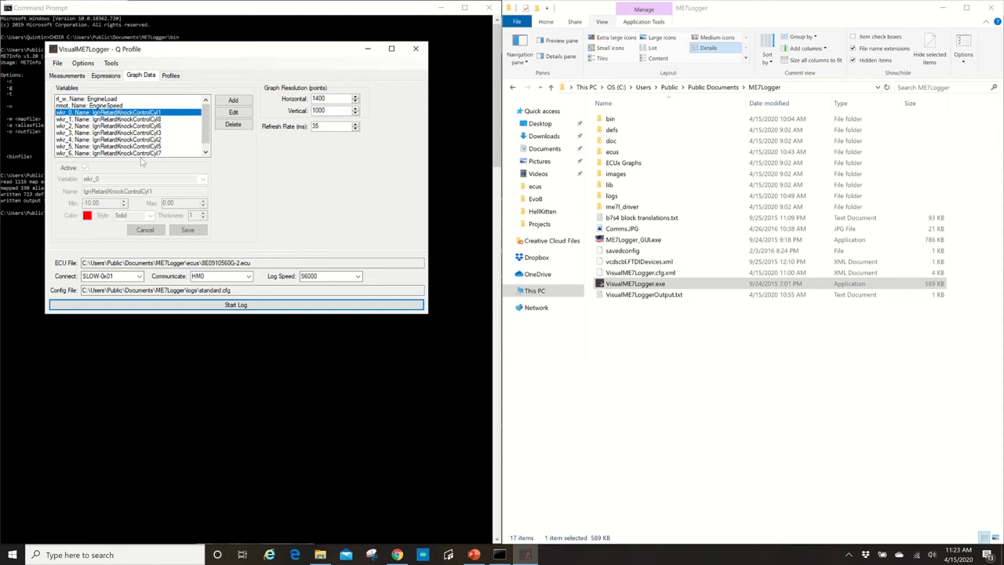
pyautogui.click(176, 79)
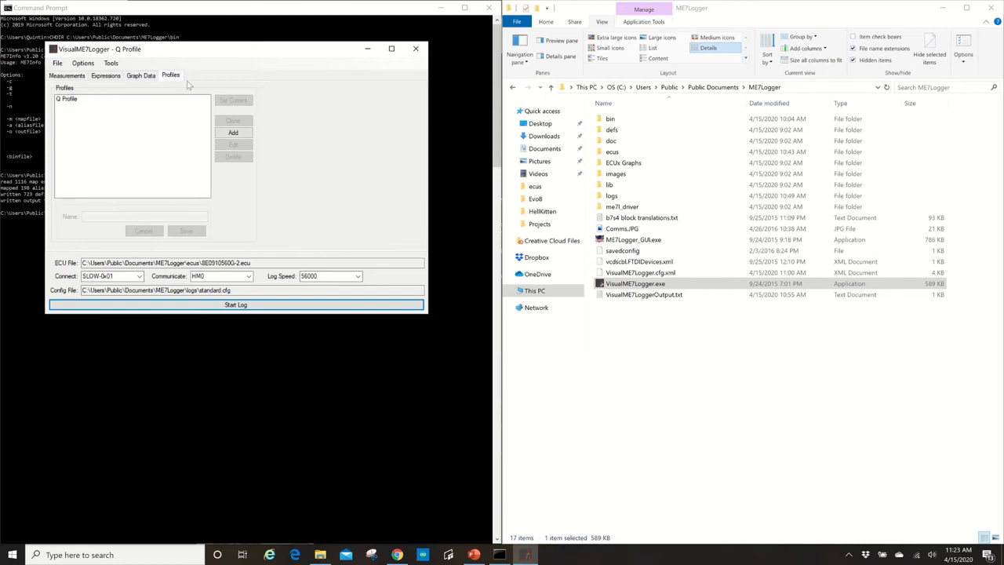
# - Return from the graph data and expressions to the measurement list, and open the logger's communication and log file settings
pyautogui.click(150, 77)
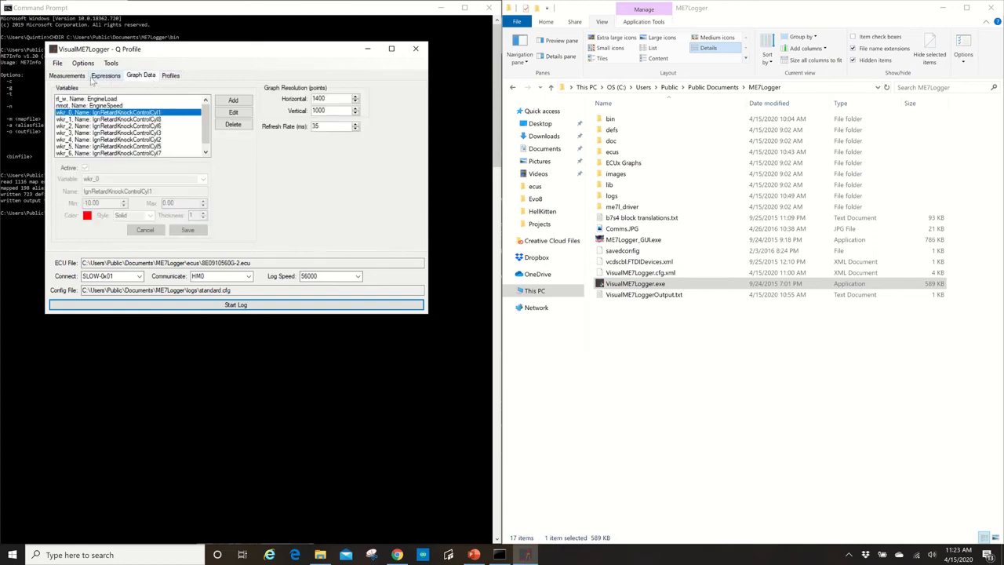
pyautogui.click(95, 78)
pyautogui.click(77, 78)
pyautogui.click(85, 64)
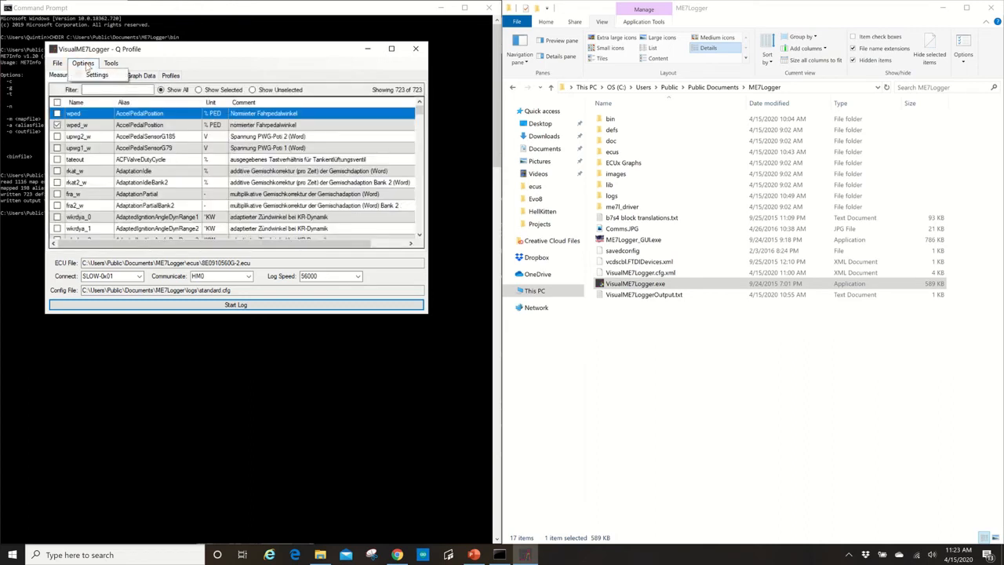
pyautogui.click(97, 75)
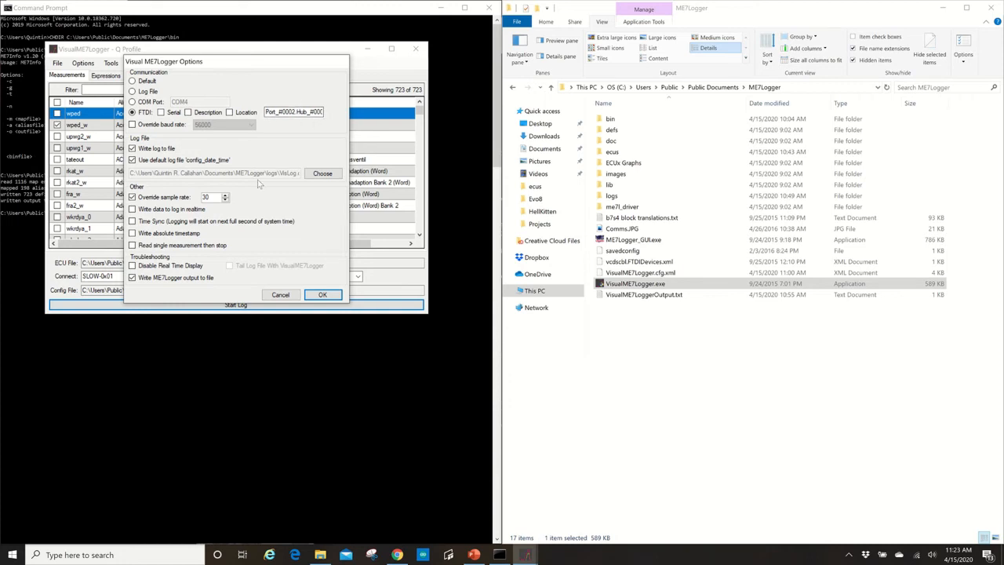
# - Switch to Device Manager and turn on the display of hidden devices
pyautogui.click(102, 555)
pyautogui.write('dev')
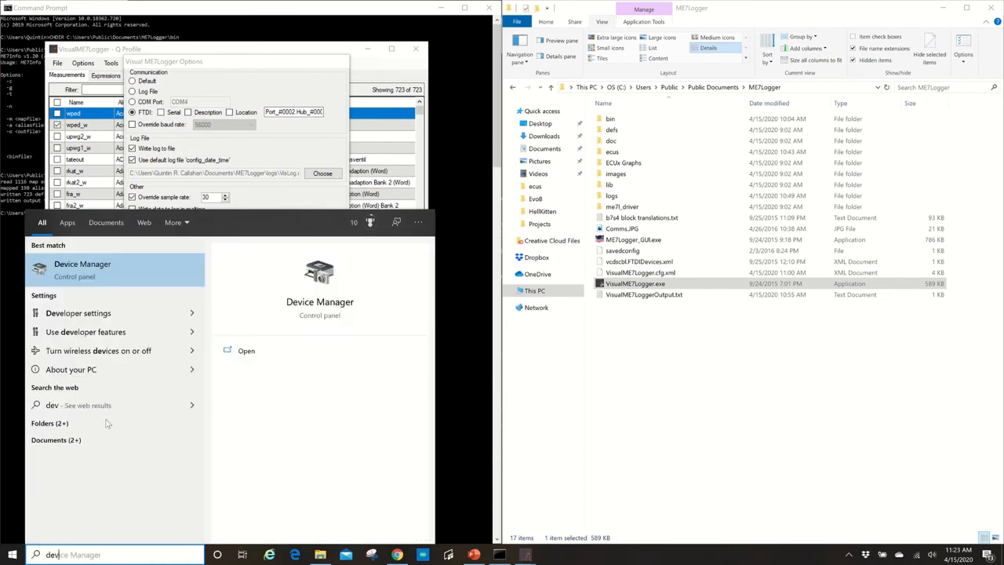
pyautogui.click(124, 272)
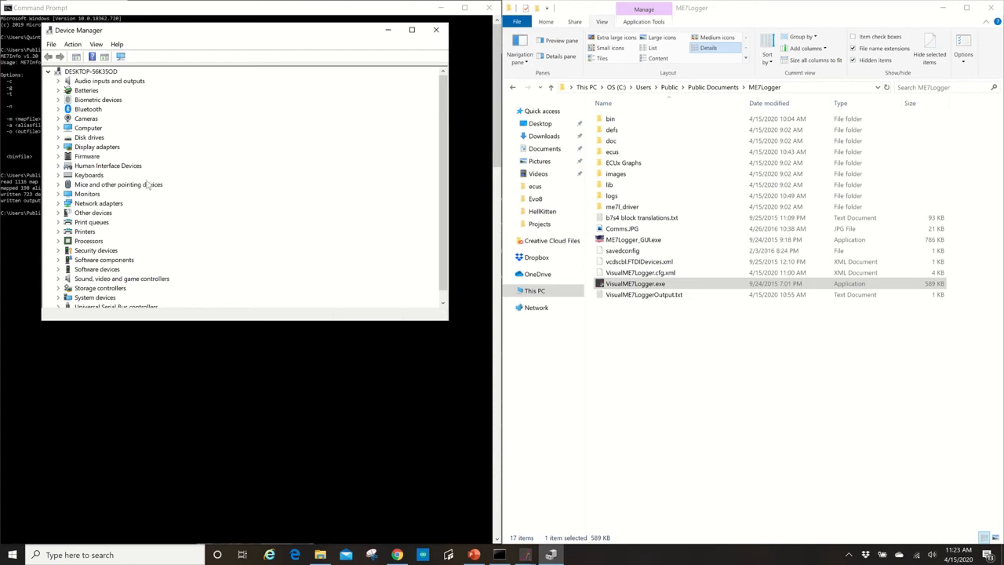
pyautogui.scroll(-1, 141, 222)
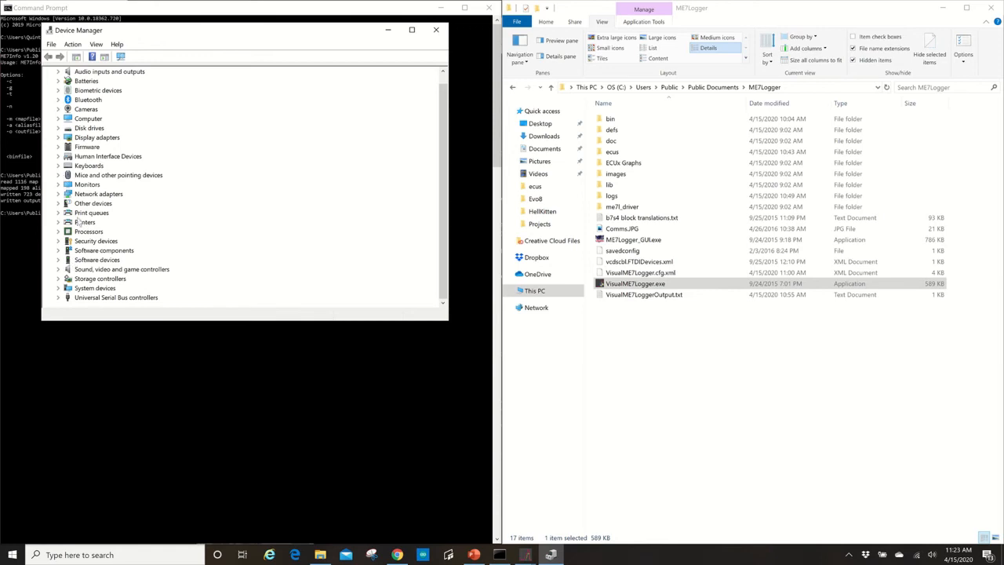
pyautogui.click(96, 44)
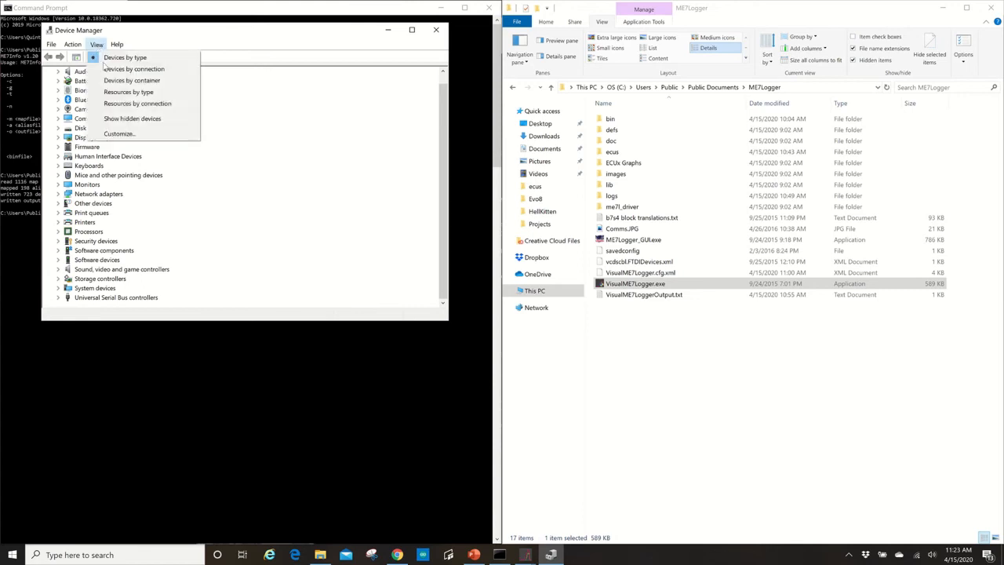
pyautogui.click(122, 119)
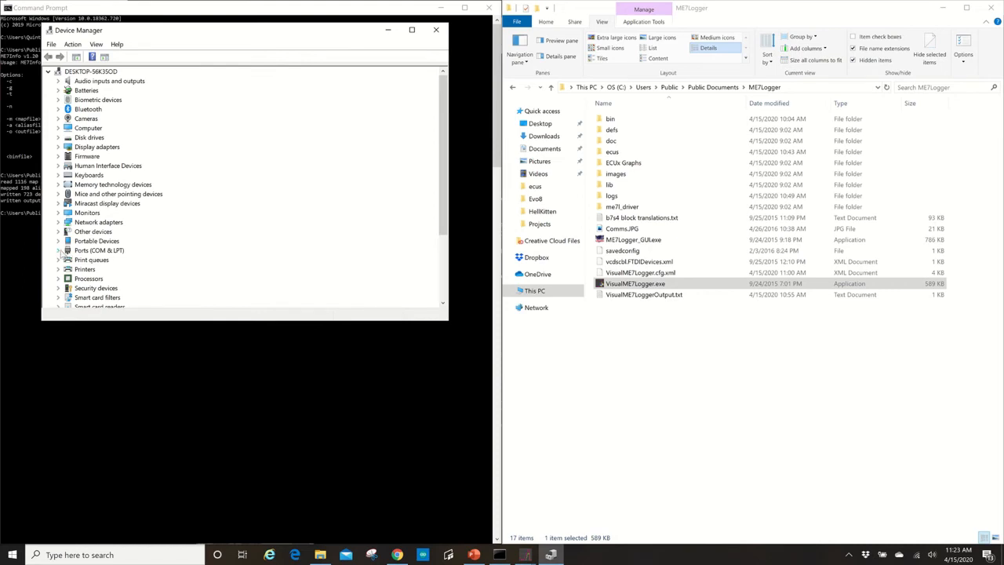
# - Copy the location Port_#0002.Hub_#0001 from the properties of the USB-SERIAL CH340 (COM3) port, and close the properties without changes
pyautogui.click(59, 251)
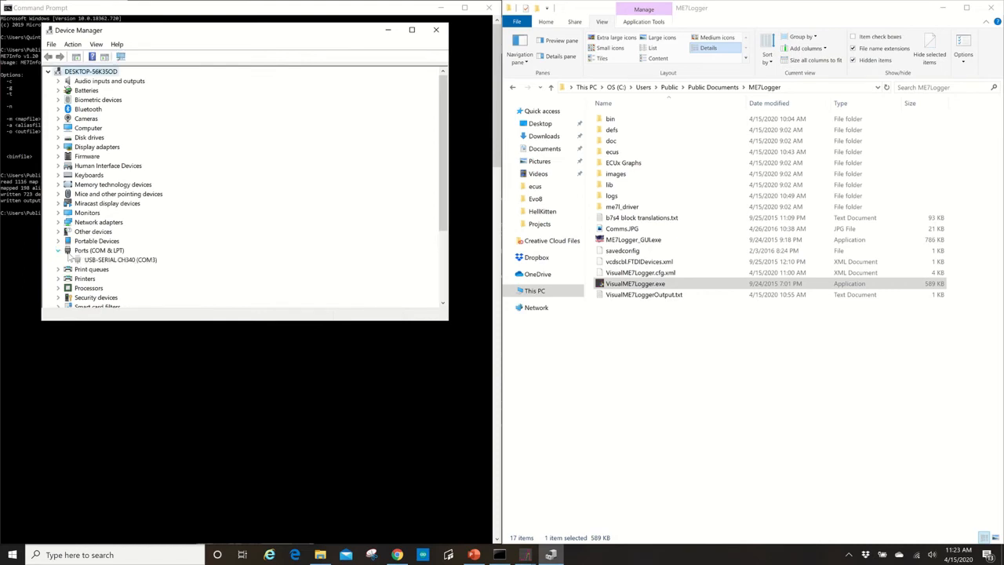
pyautogui.doubleClick(111, 261)
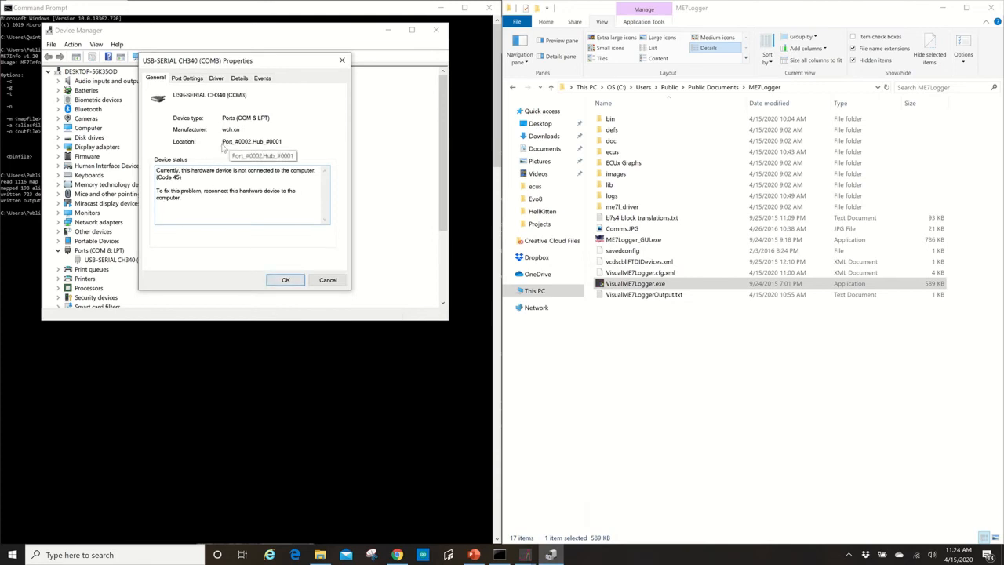
pyautogui.moveTo(223, 145); pyautogui.dragTo(280, 150)
pyautogui.hotkey('ctrl', 'c')
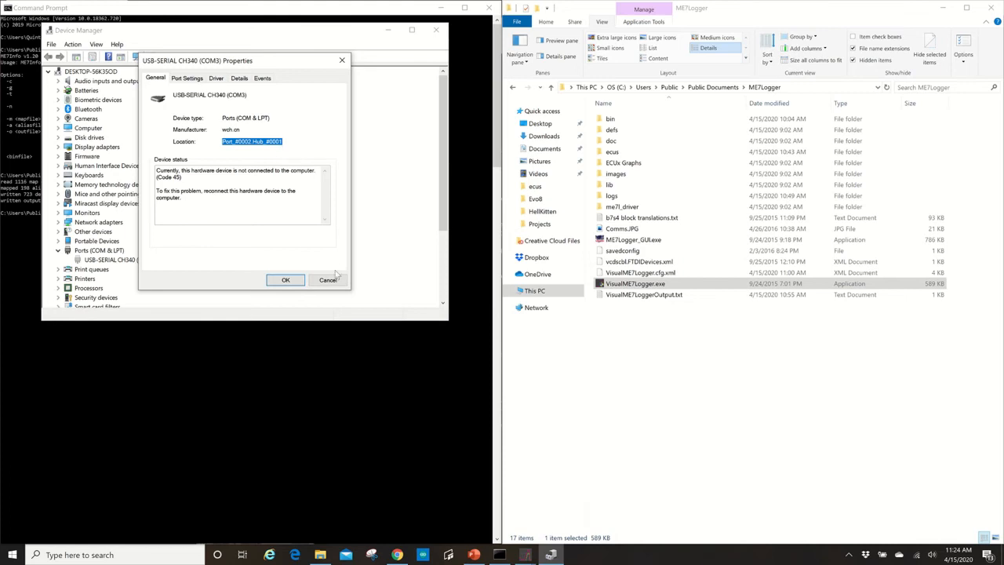
pyautogui.click(335, 283)
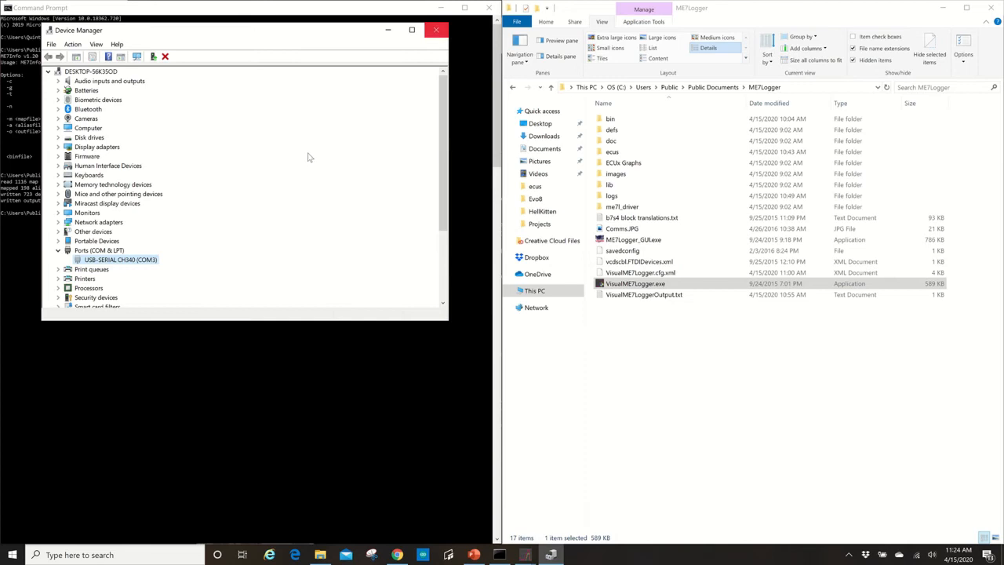
# - View the devices under Universal Serial Bus controllers and close Device Manager
pyautogui.scroll(-4, 306, 158)
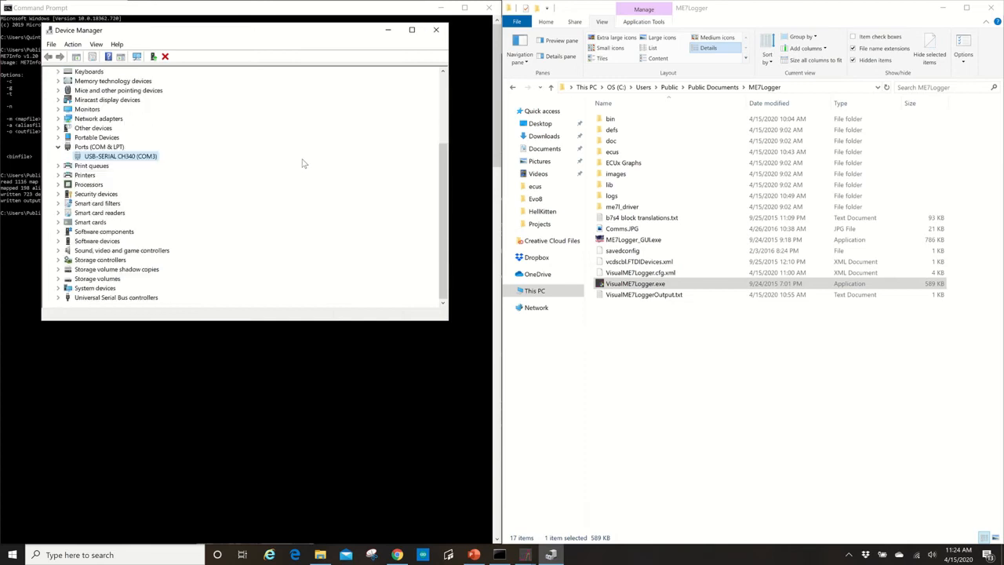
pyautogui.click(58, 298)
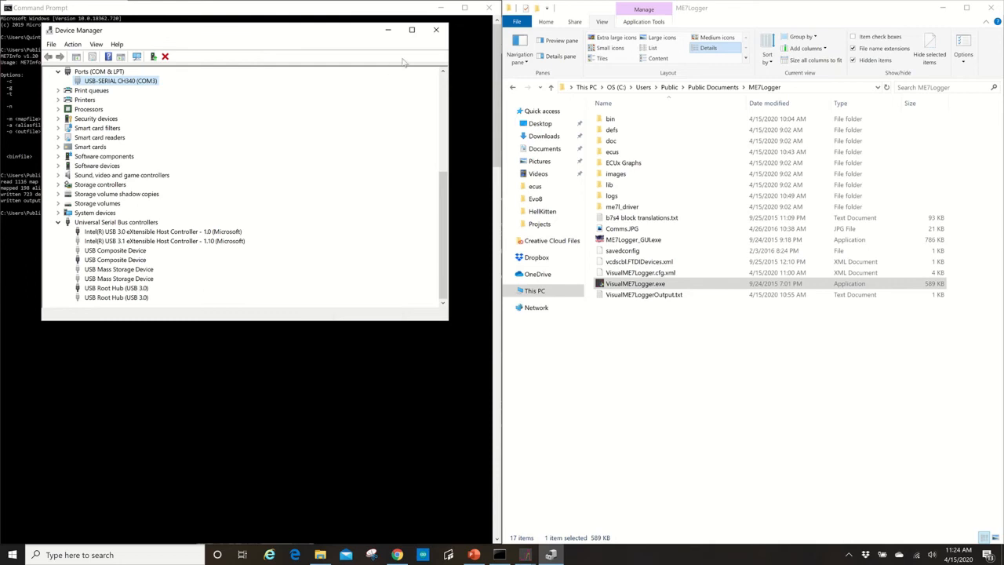
pyautogui.click(437, 32)
# - Paste the copied port location Port_#0002.Hub_#0001 as the FTDI location, look at the sample rate override, and dismiss the options without saving
pyautogui.click(296, 112)
pyautogui.hotkey('ctrl', 'v')
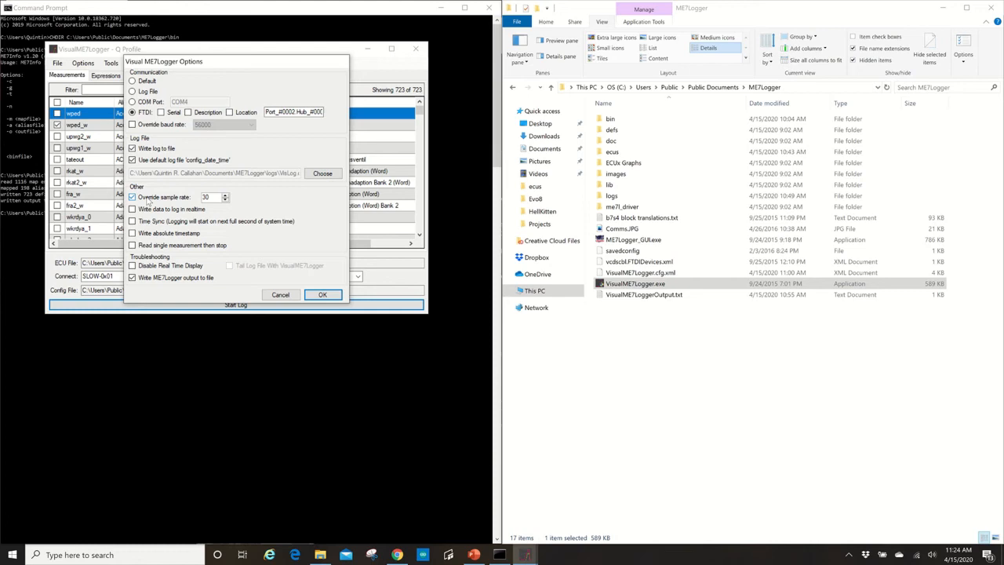
pyautogui.click(209, 196)
pyautogui.click(295, 296)
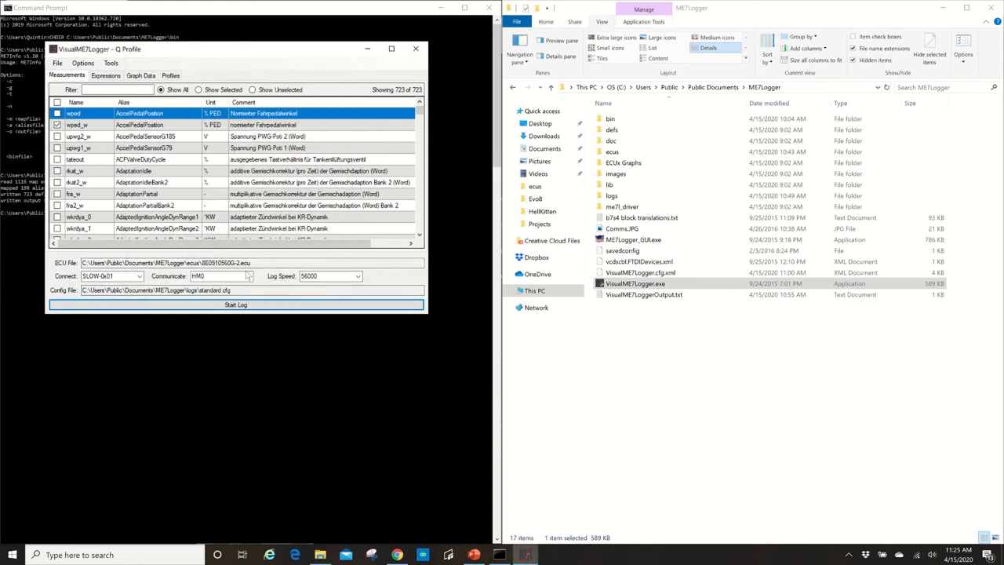
# - Try to start a logging session with the standard.cfg configuration, and dismiss the message
pyautogui.click(196, 305)
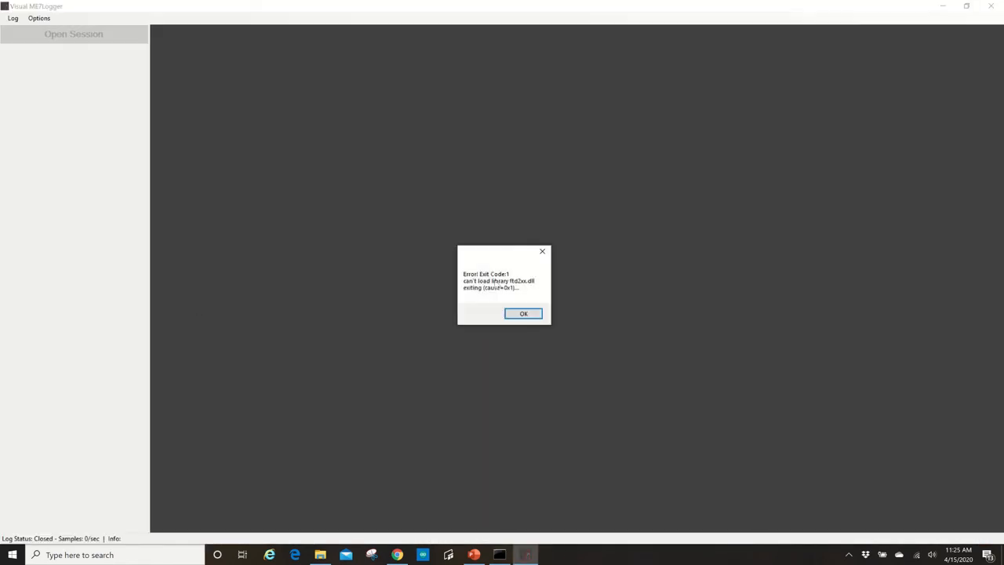
pyautogui.click(522, 315)
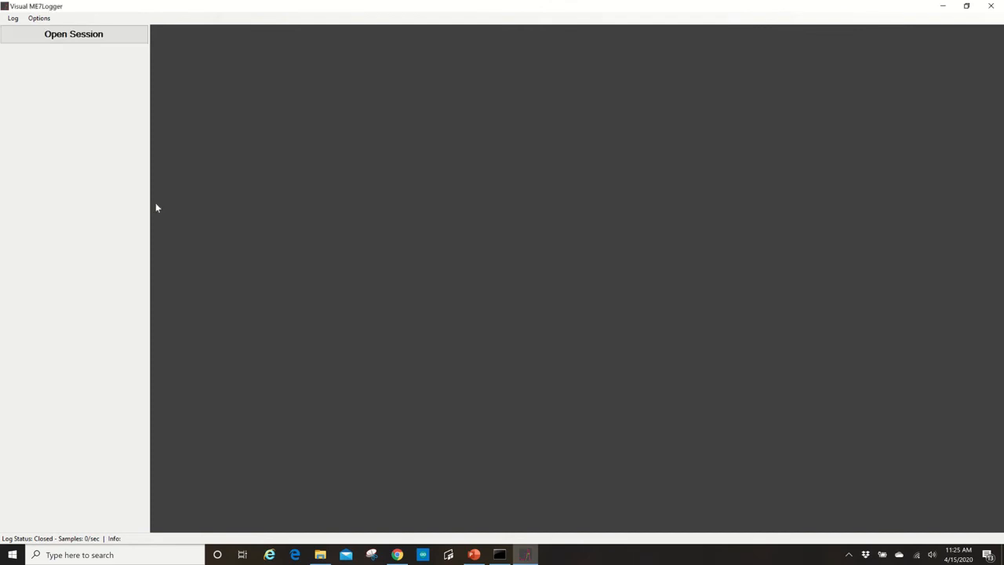